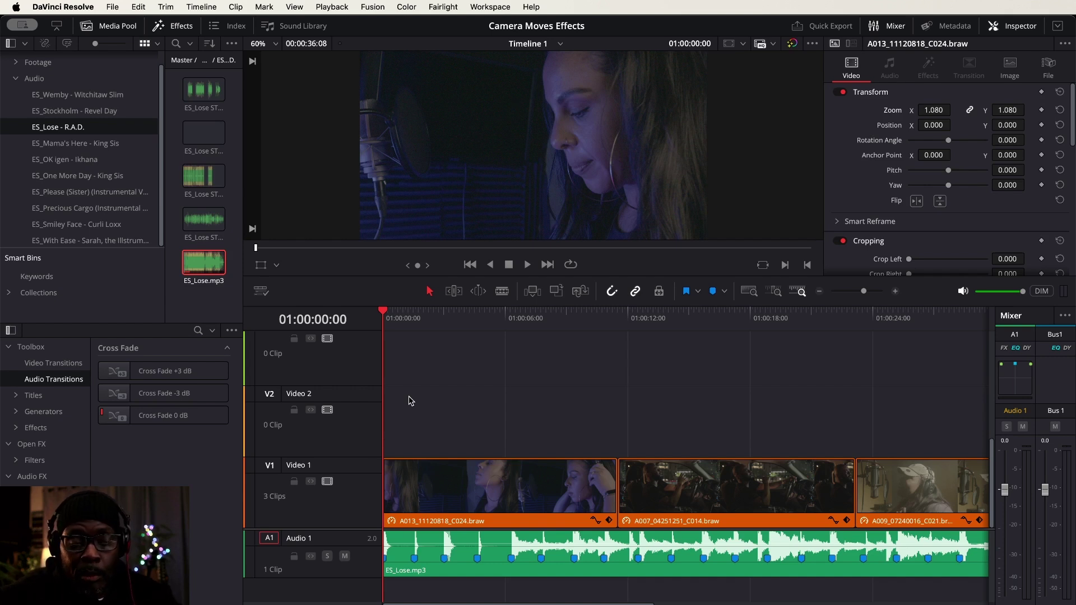
Solo Audio 1 briefly while playing the timeline from the start, and turn the solo off again
{"action": "mouse_move", "coordinate": [460, 460]}
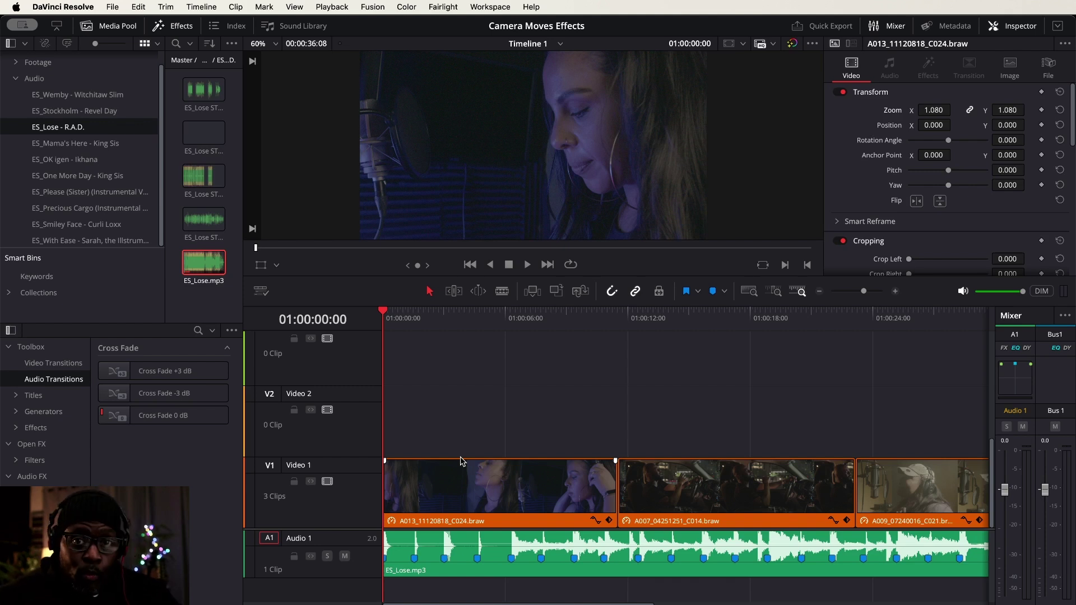
{"action": "left_click", "coordinate": [541, 485]}
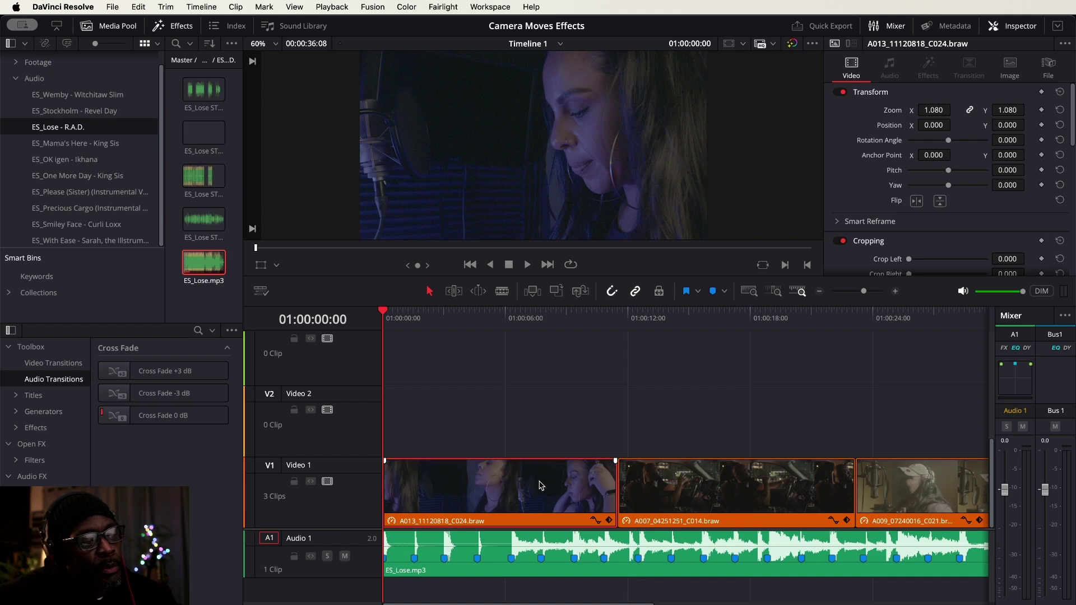
{"action": "left_click", "coordinate": [327, 556]}
{"action": "key", "text": "space"}
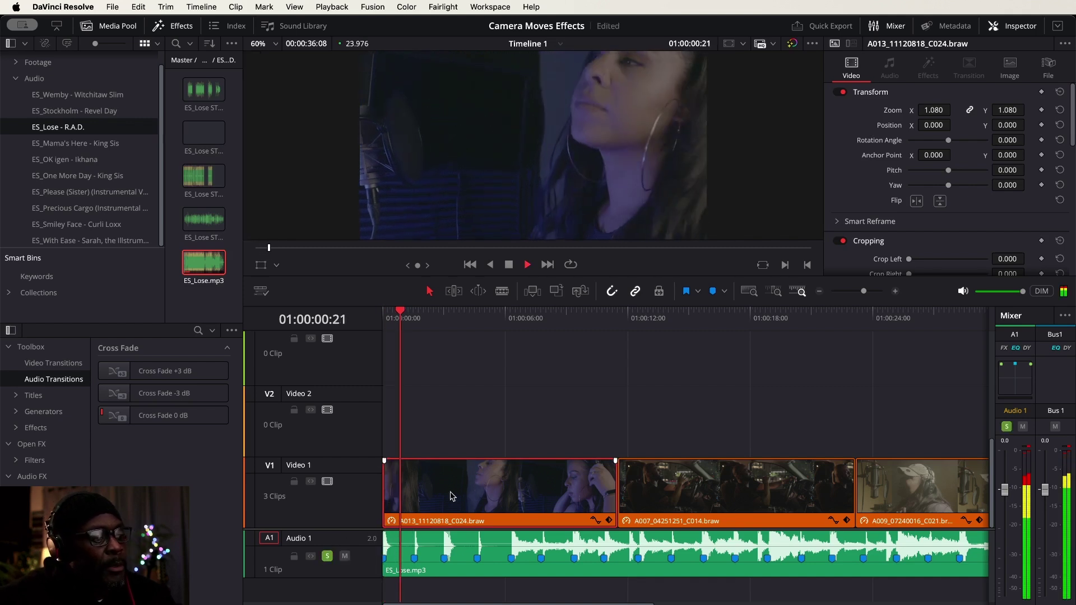
{"action": "left_click", "coordinate": [328, 556]}
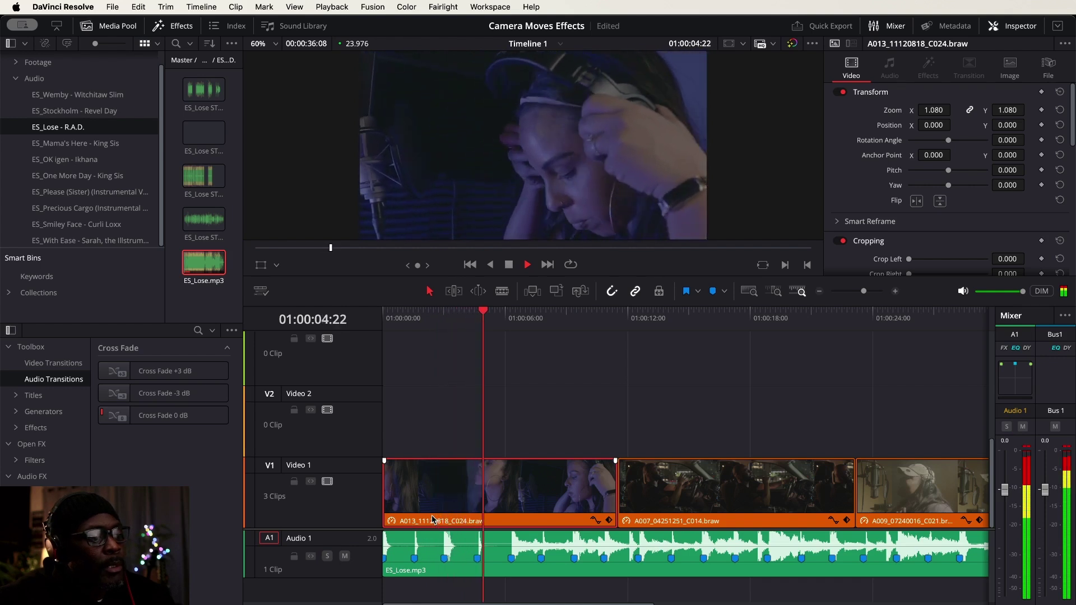
Trim the start of the first clip to 01:00:01:23 and move the shortened clip back to the beginning of the timeline
{"action": "left_click", "coordinate": [449, 316]}
{"action": "left_click", "coordinate": [427, 317]}
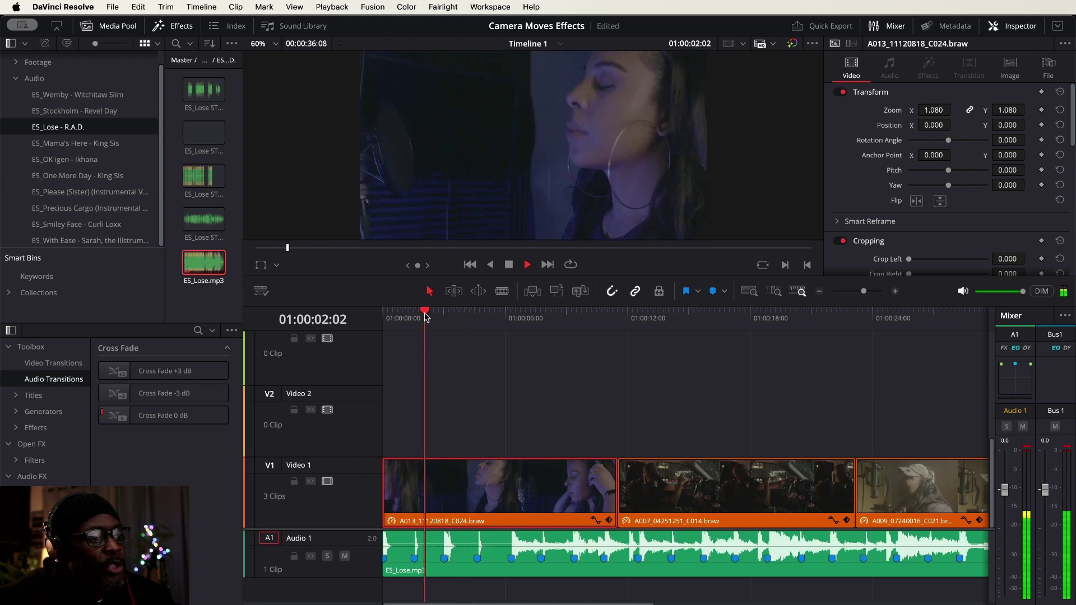
{"action": "key", "text": "space"}
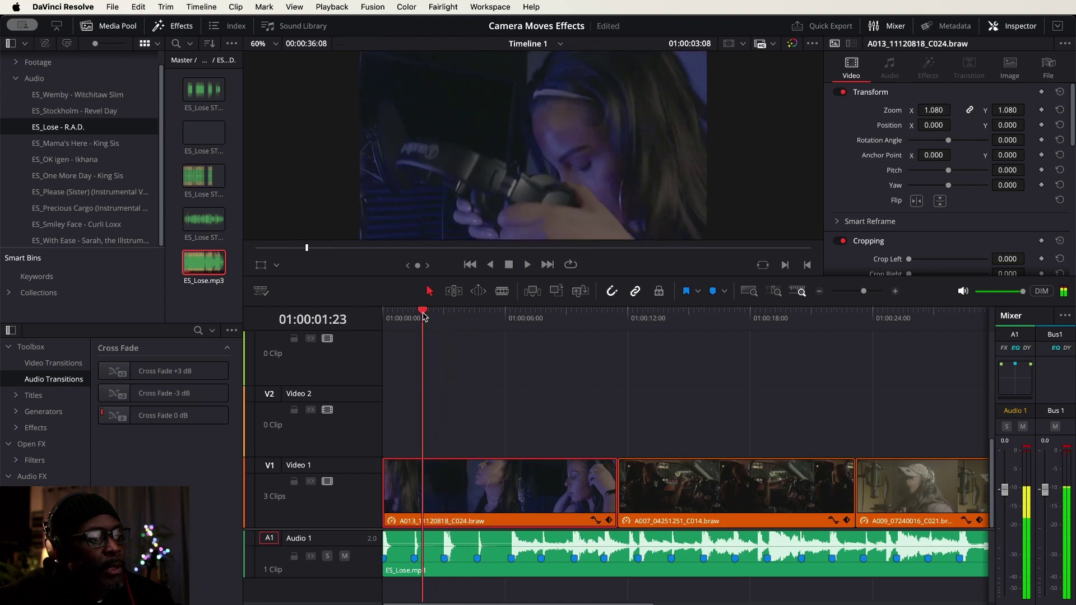
{"action": "left_click", "coordinate": [422, 316]}
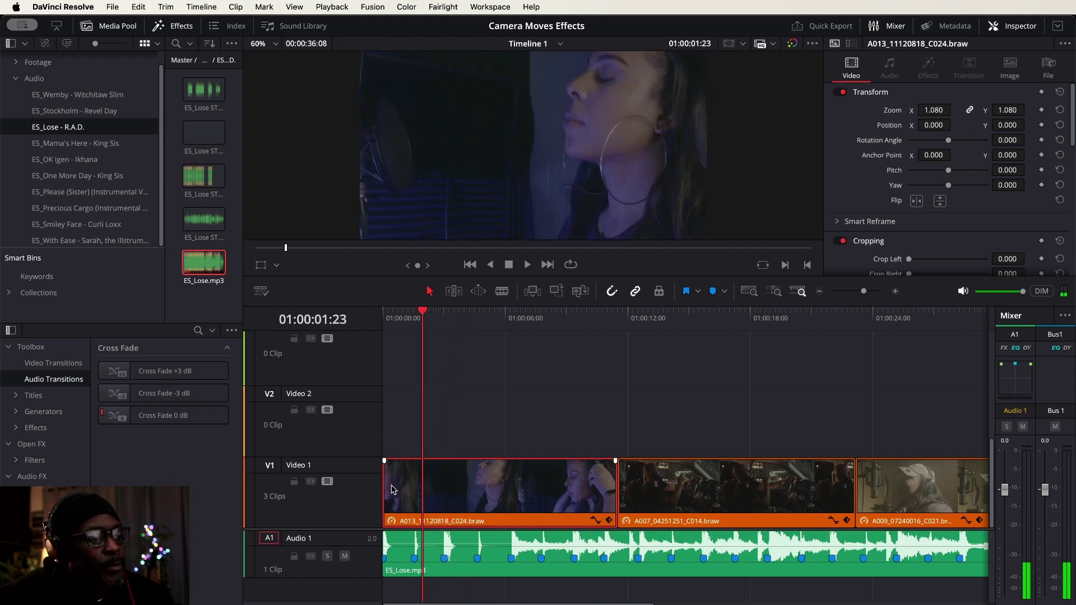
{"action": "left_click_drag", "start_coordinate": [388, 485], "coordinate": [425, 486]}
{"action": "left_click_drag", "start_coordinate": [559, 489], "coordinate": [503, 489]}
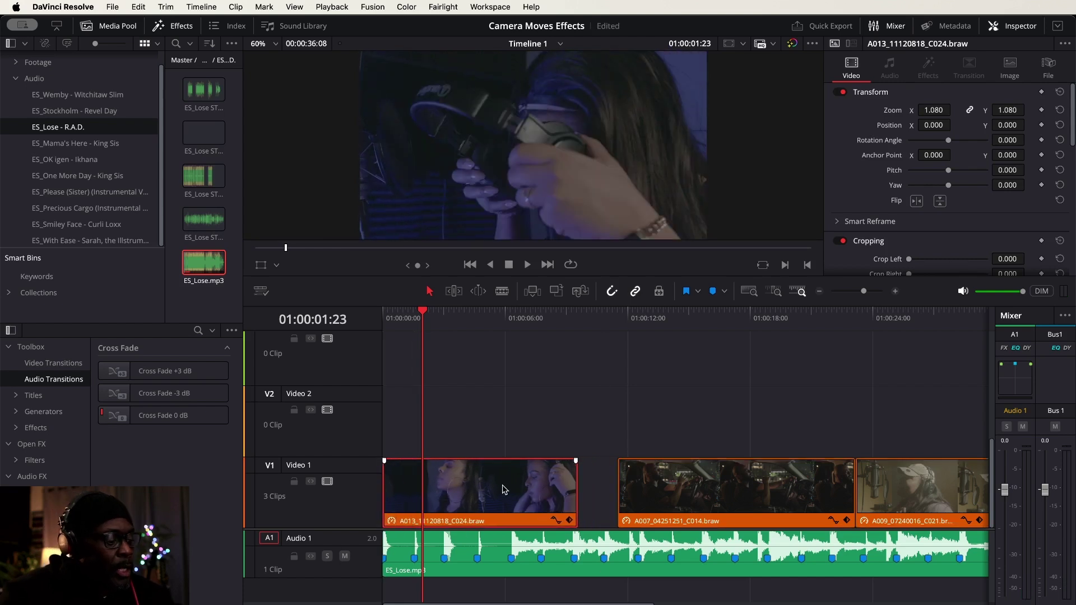
Add keyframes for all Transform parameters of the first clip at 01:00:00:00
{"action": "key", "text": "Home"}
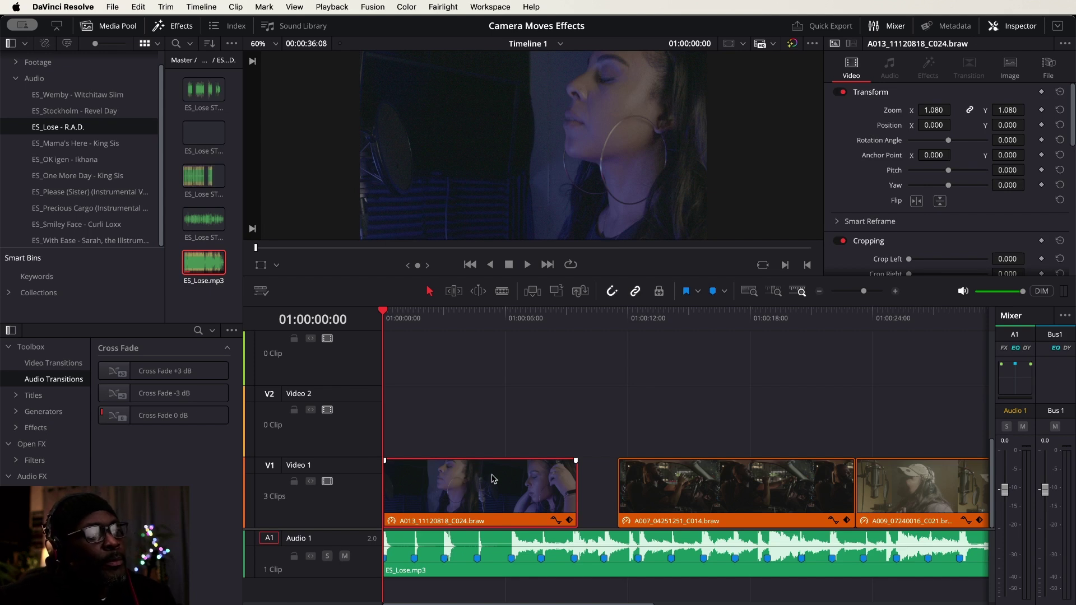
{"action": "scroll", "coordinate": [585, 193], "scroll_direction": "down", "scroll_amount": 2}
{"action": "scroll", "coordinate": [580, 146], "scroll_direction": "up", "scroll_amount": 1}
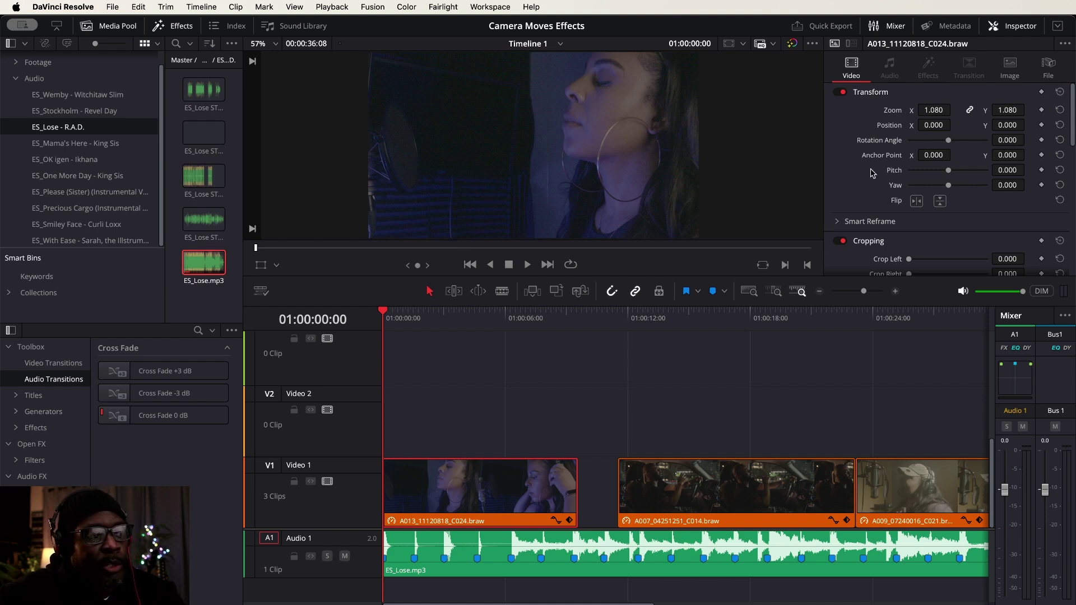
{"action": "left_click", "coordinate": [1041, 92]}
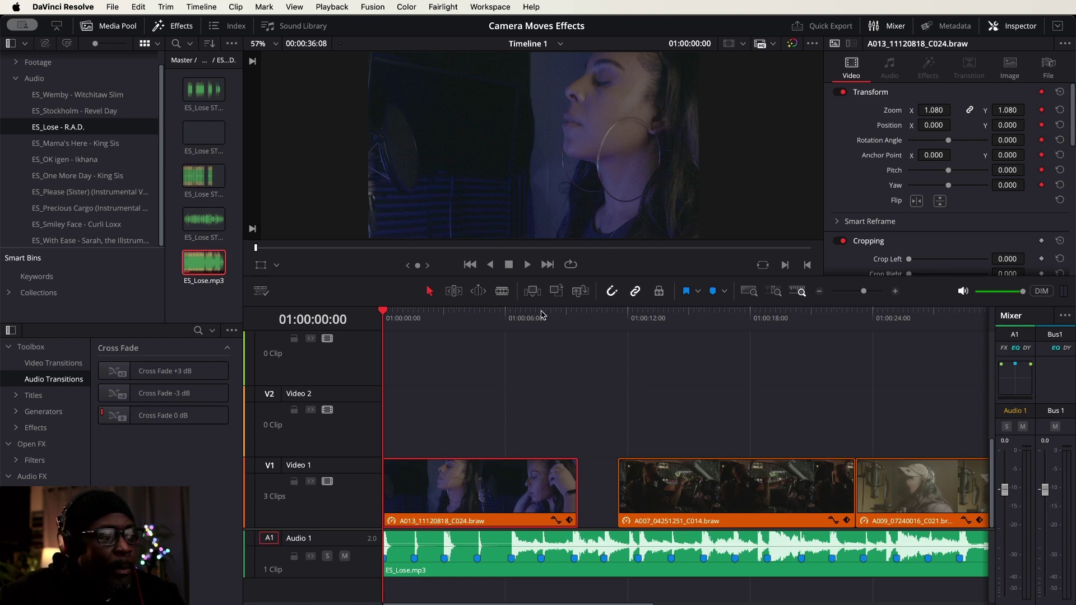
Set the first clip's zoom to 1.220 at its last frame, 01:00:09:13
{"action": "left_click", "coordinate": [579, 312]}
{"action": "key", "text": "Left"}
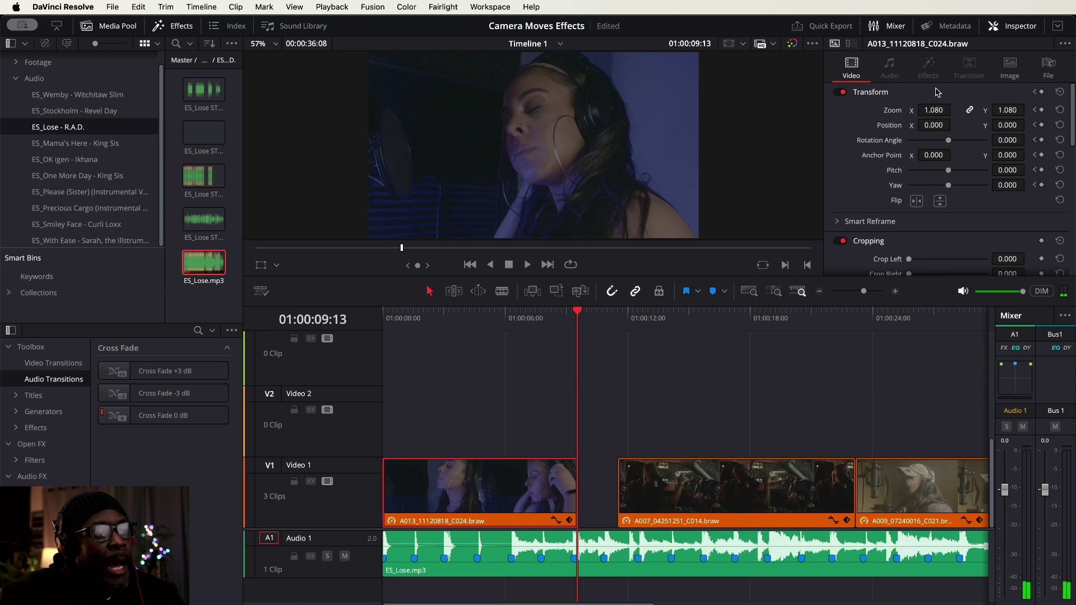
{"action": "left_click_drag", "start_coordinate": [933, 110], "coordinate": [954, 109]}
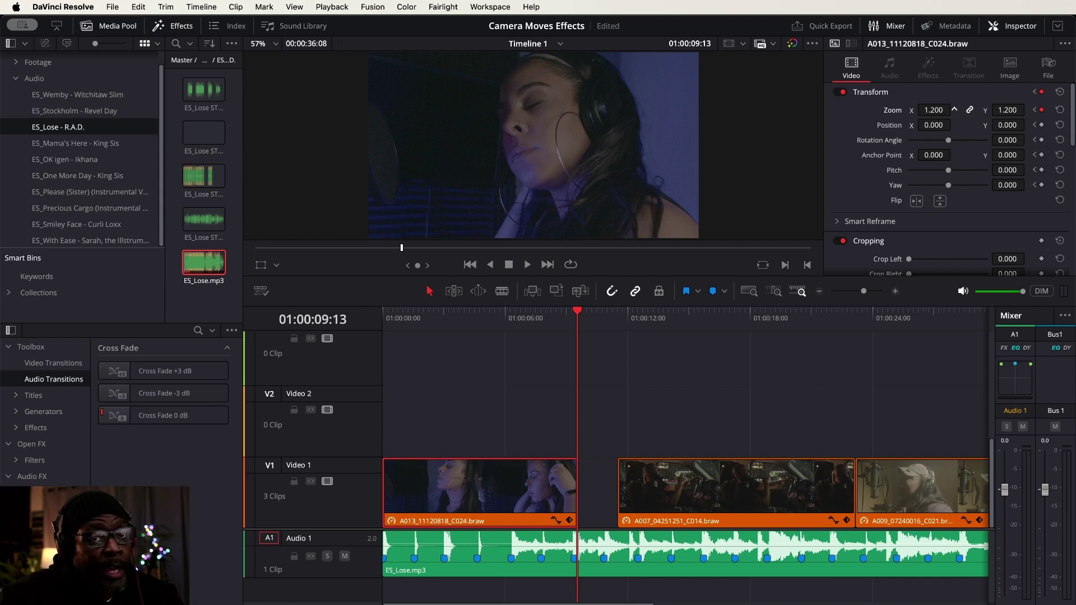
{"action": "left_click_drag", "start_coordinate": [954, 109], "coordinate": [954, 110]}
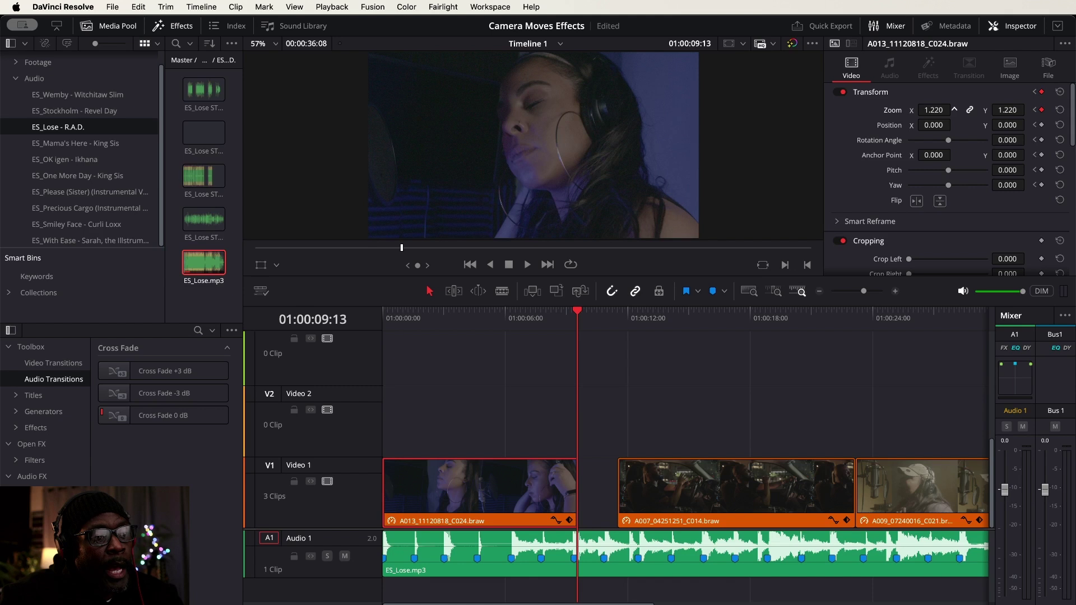
Preview the first clip's push-in full screen from the start, and scrub through its opening seconds to check the zoom
{"action": "key", "text": "Home"}
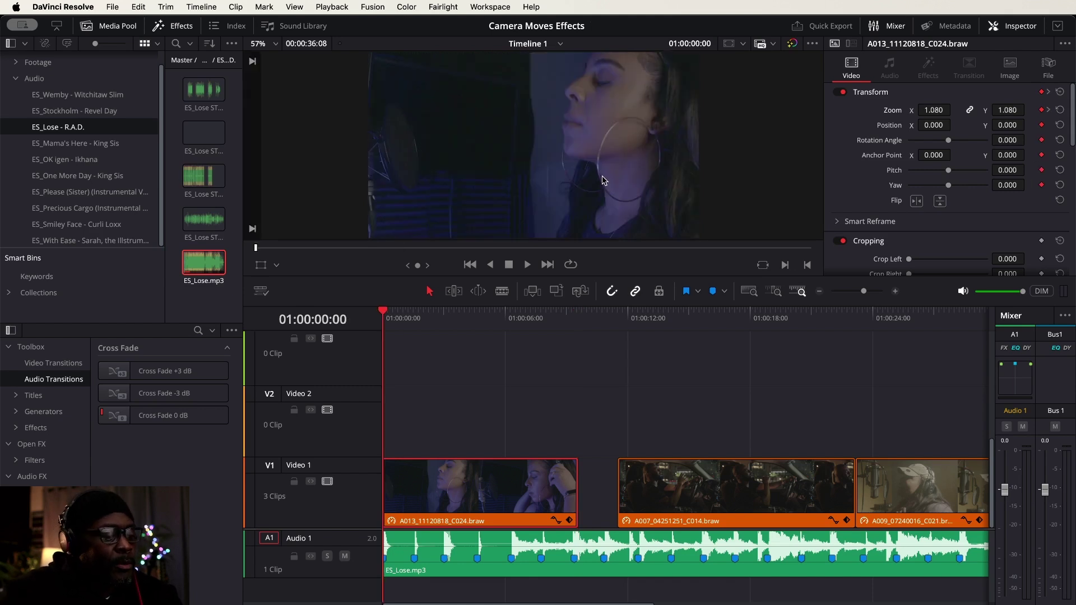
{"action": "key", "text": "super+f"}
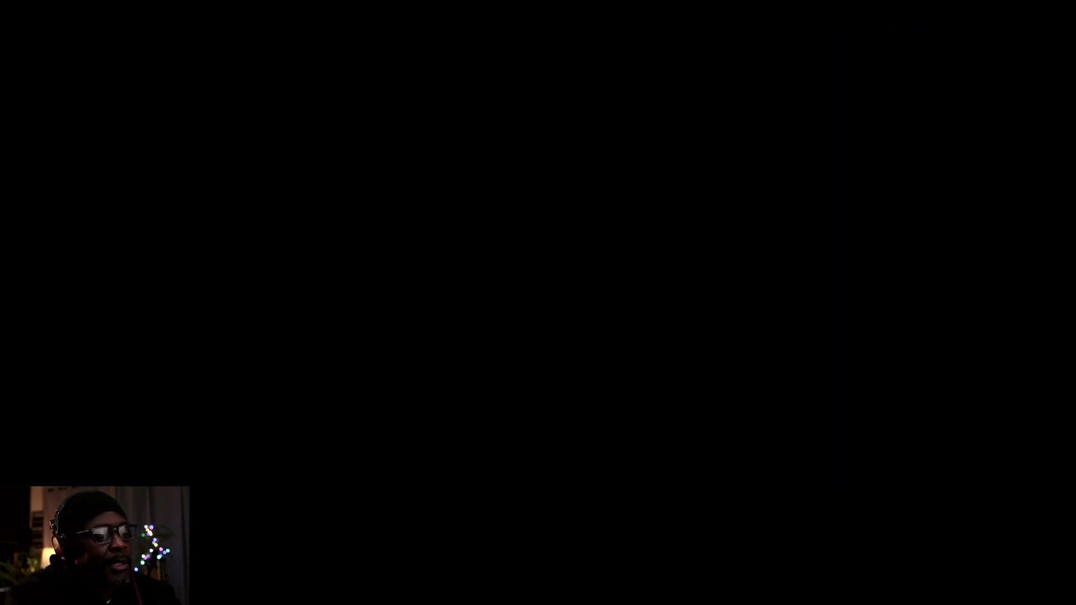
{"action": "key", "text": "Escape"}
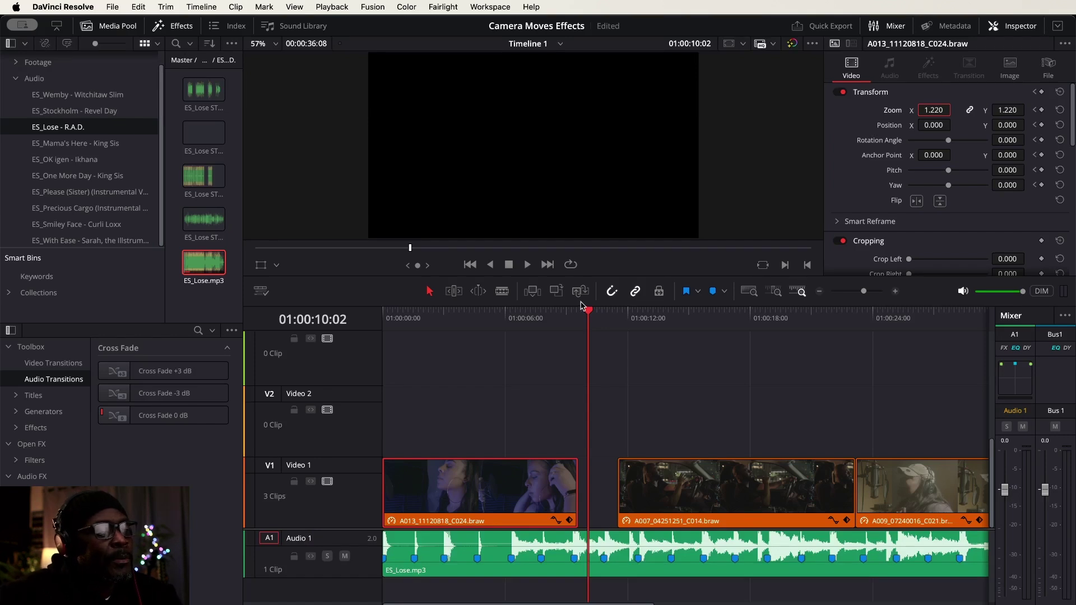
{"action": "left_click_drag", "start_coordinate": [587, 315], "coordinate": [383, 315]}
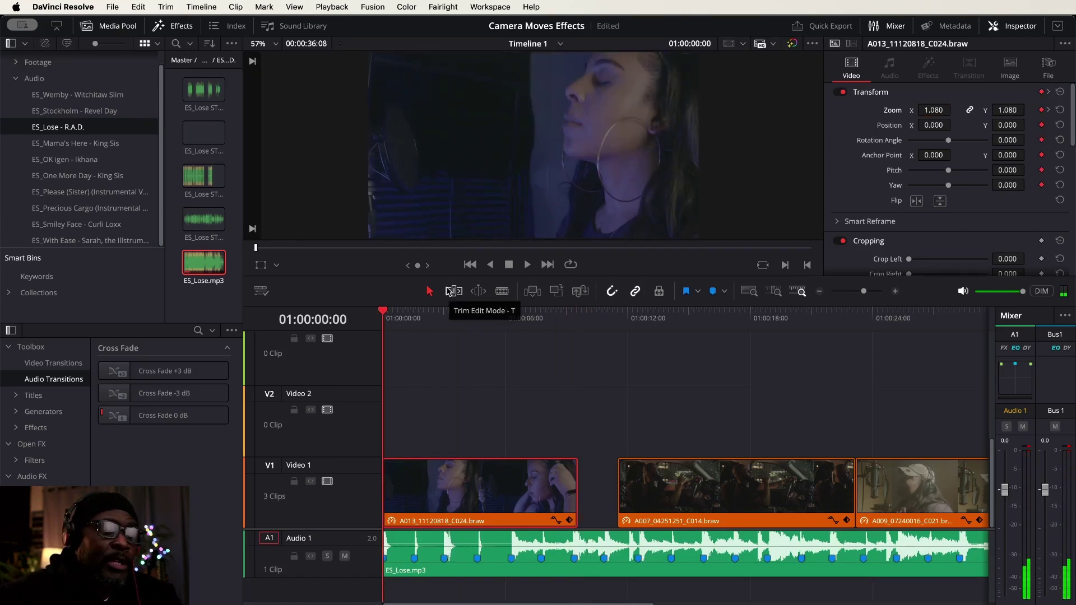
{"action": "left_click_drag", "start_coordinate": [383, 309], "coordinate": [456, 311]}
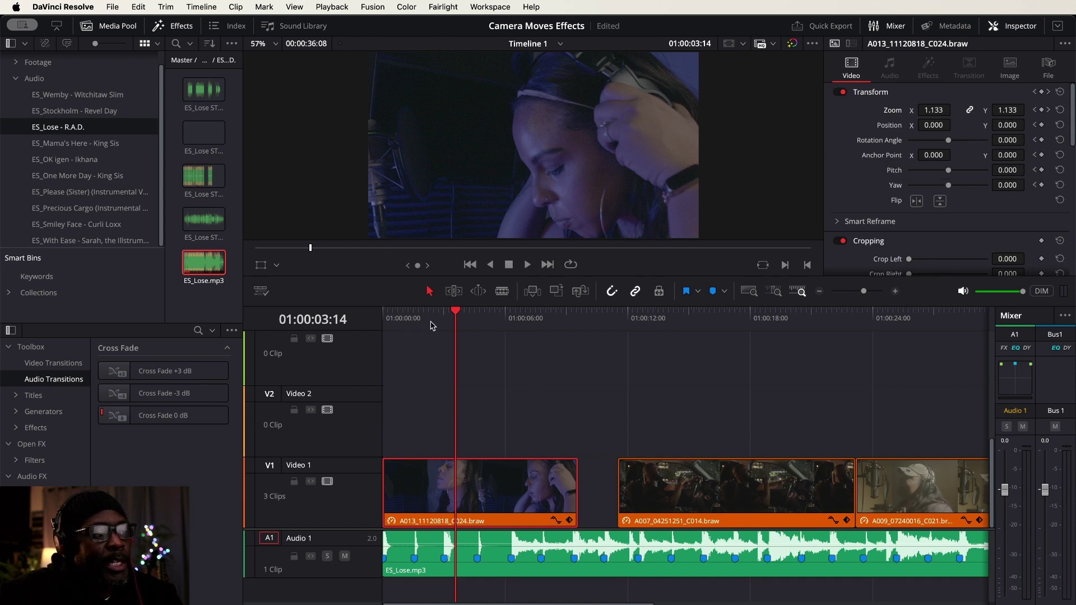
{"action": "left_click_drag", "start_coordinate": [456, 311], "coordinate": [382, 312]}
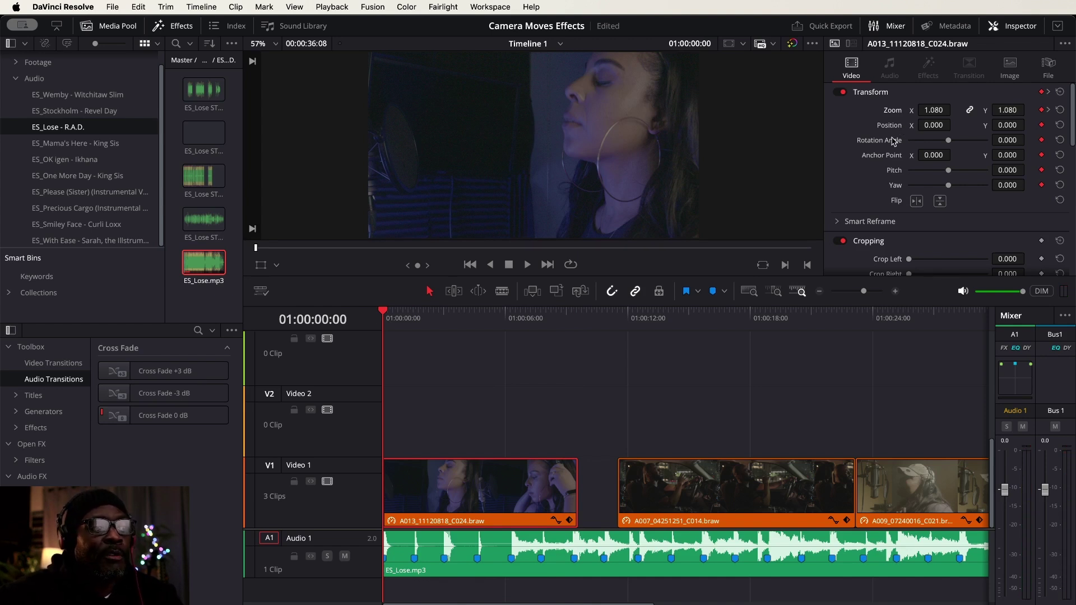
Set the first clip's end zoom to 1.500 at its last frame, 01:00:09:13
{"action": "left_click", "coordinate": [572, 320]}
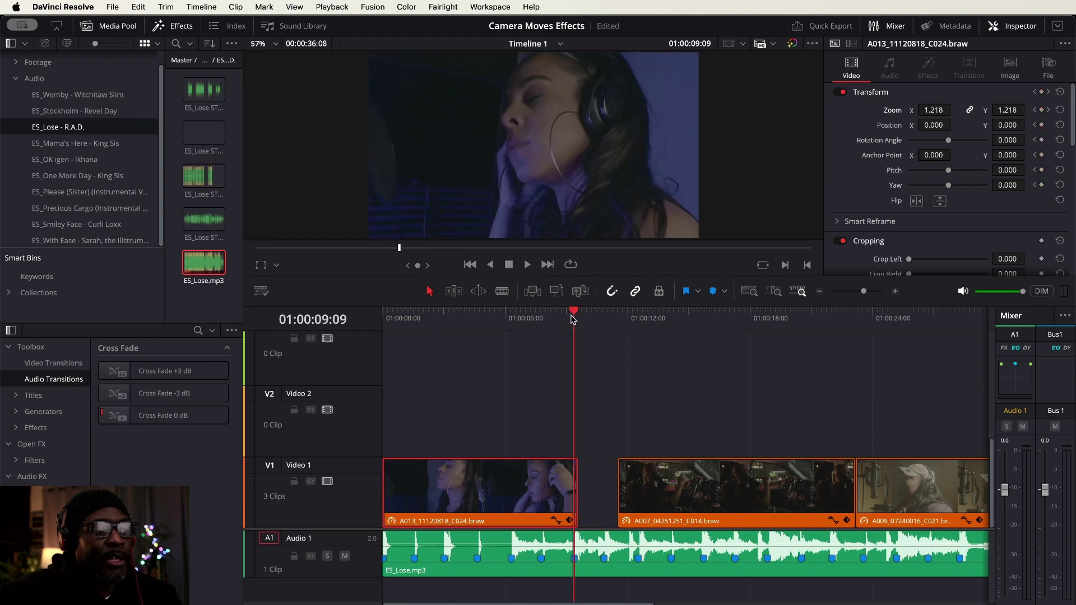
{"action": "left_click_drag", "start_coordinate": [572, 319], "coordinate": [577, 320]}
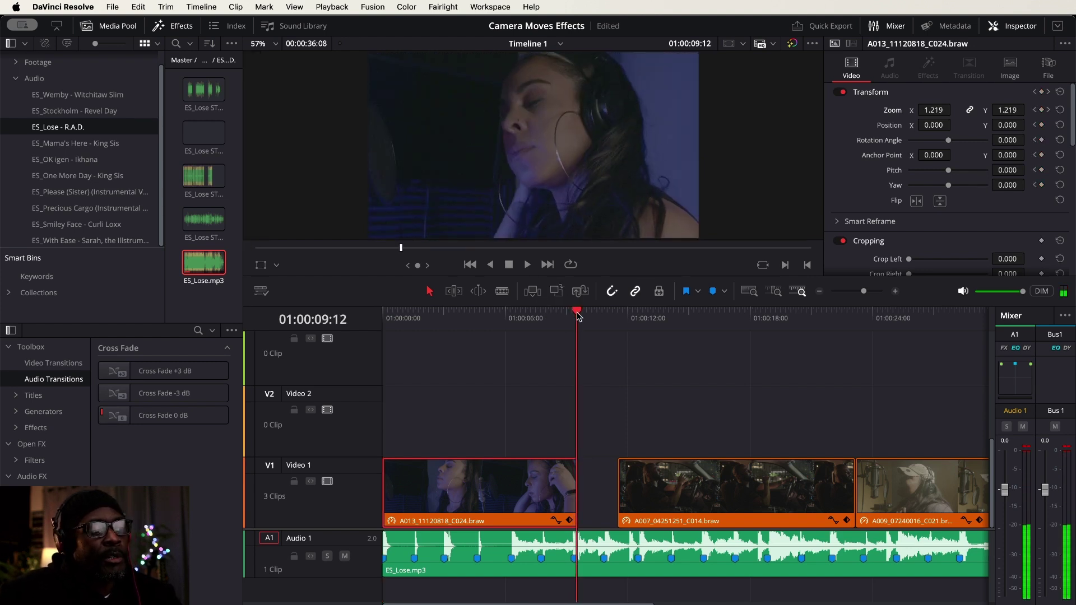
{"action": "left_click", "coordinate": [577, 312]}
{"action": "left_click", "coordinate": [577, 313]}
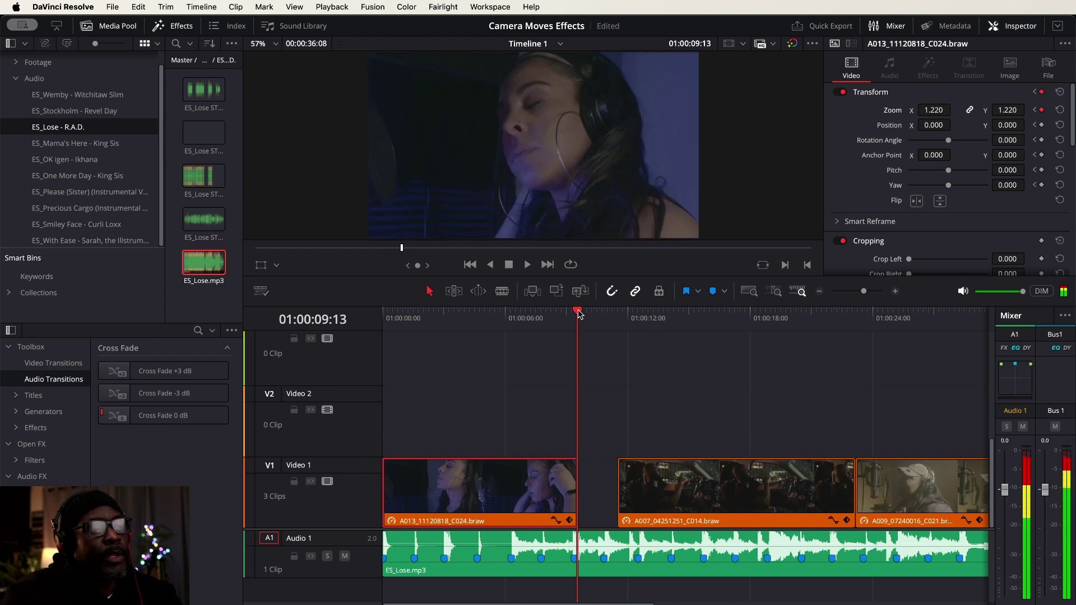
{"action": "left_click", "coordinate": [934, 109]}
{"action": "key", "text": "BackSpace"}
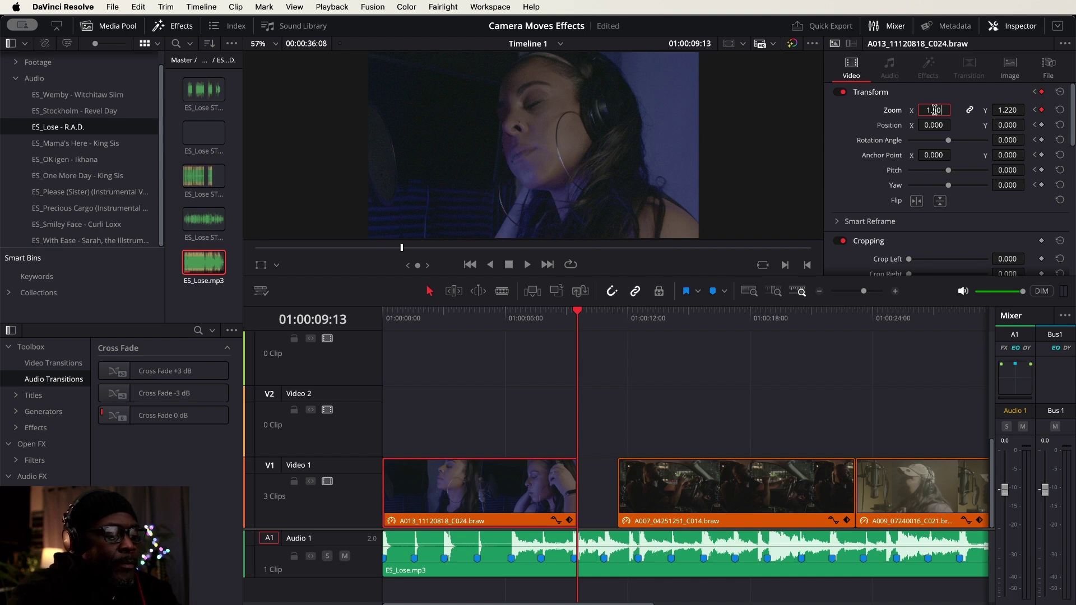
{"action": "type", "text": "1.50"}
{"action": "key", "text": "Return"}
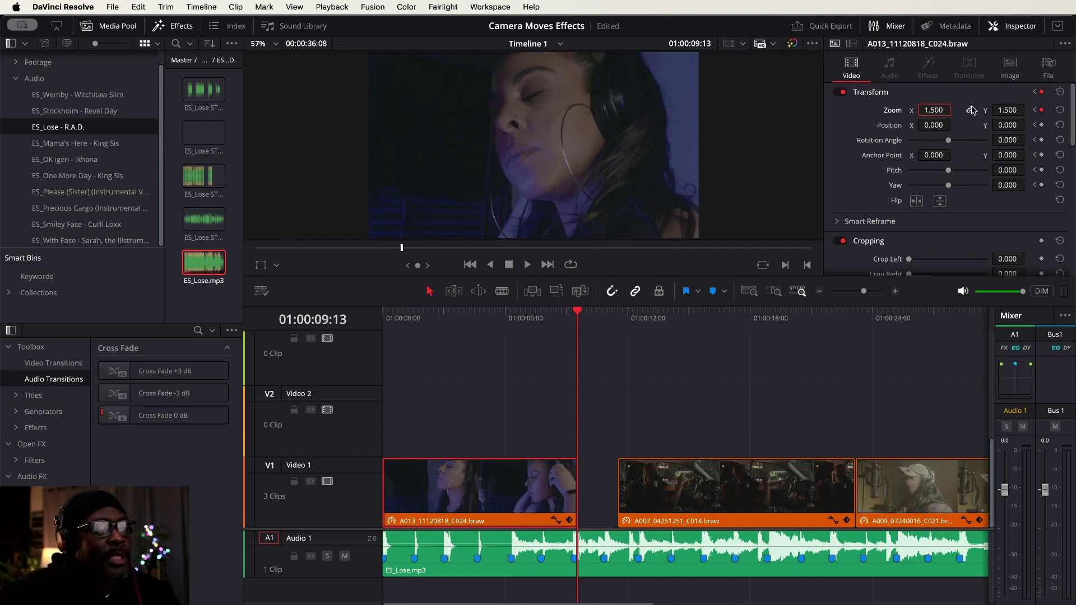
Play the first clip from the beginning to check the stronger push-in
{"action": "key", "text": "Home"}
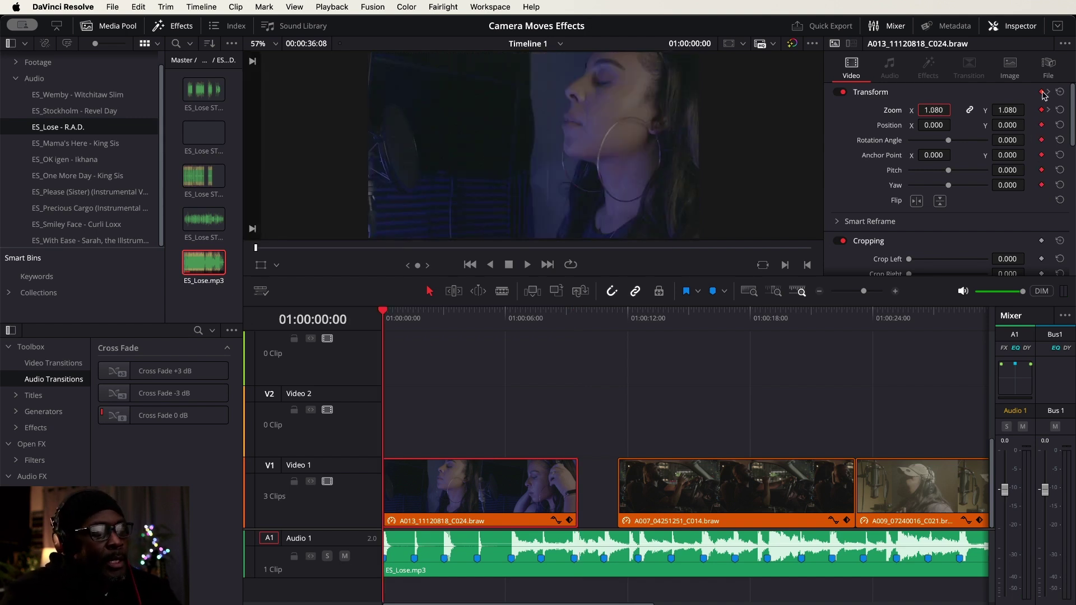
{"action": "key", "text": "space"}
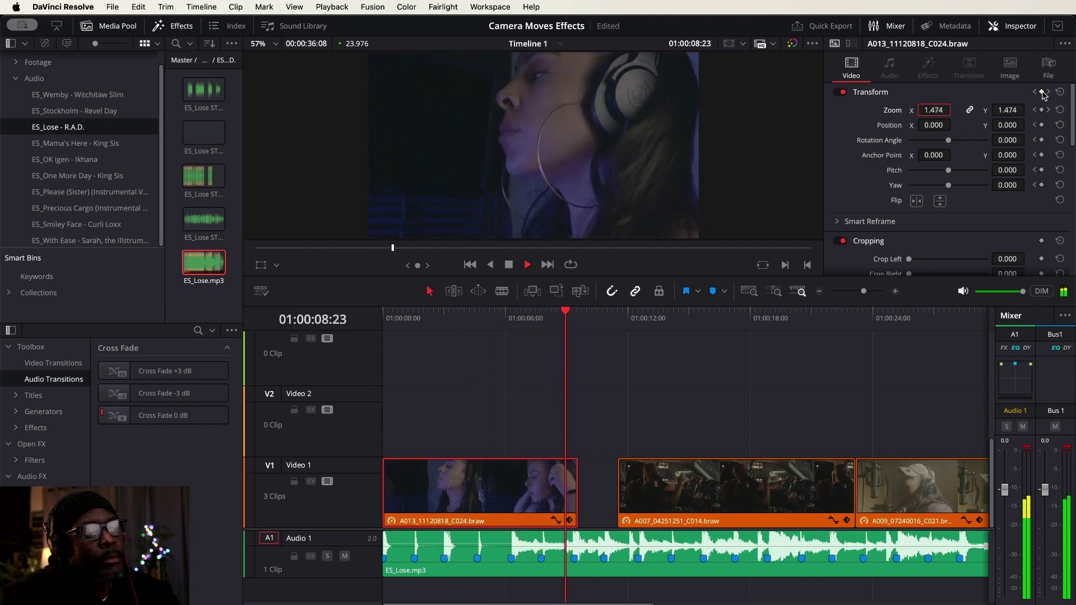
{"action": "key", "text": "space"}
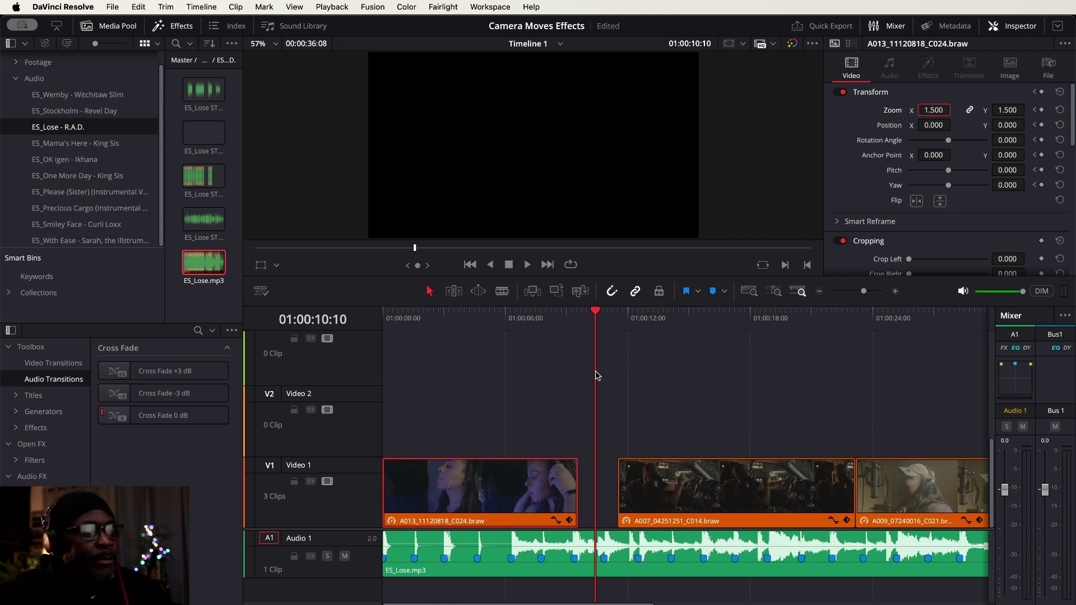
Move the second clip, A007_04251251_C014.braw, against the end of the first clip and set its zoom to 1.700
{"action": "left_click", "coordinate": [514, 482]}
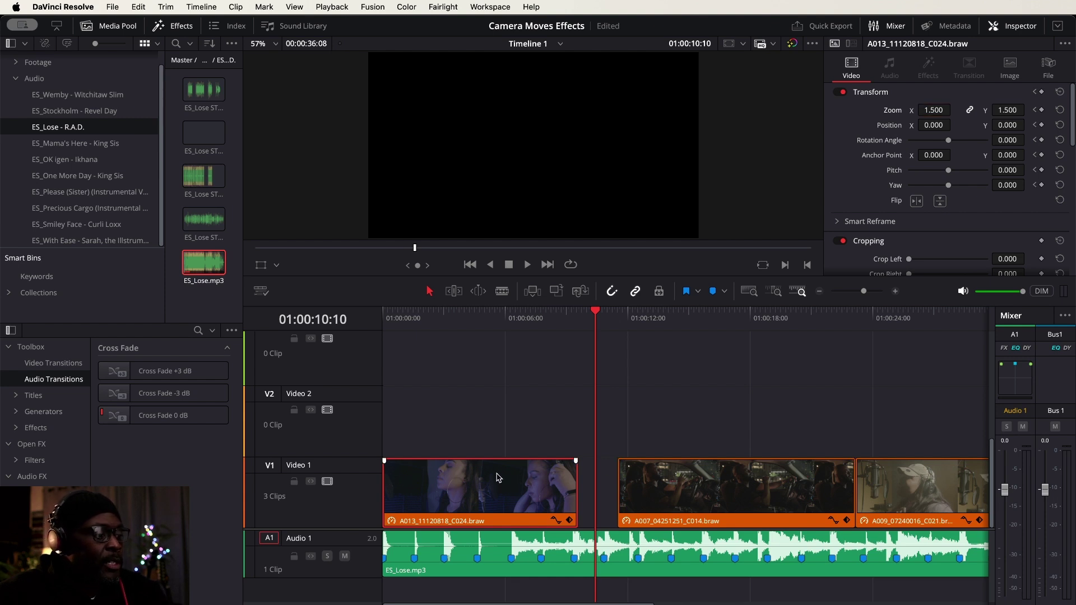
{"action": "left_click_drag", "start_coordinate": [800, 483], "coordinate": [750, 484]}
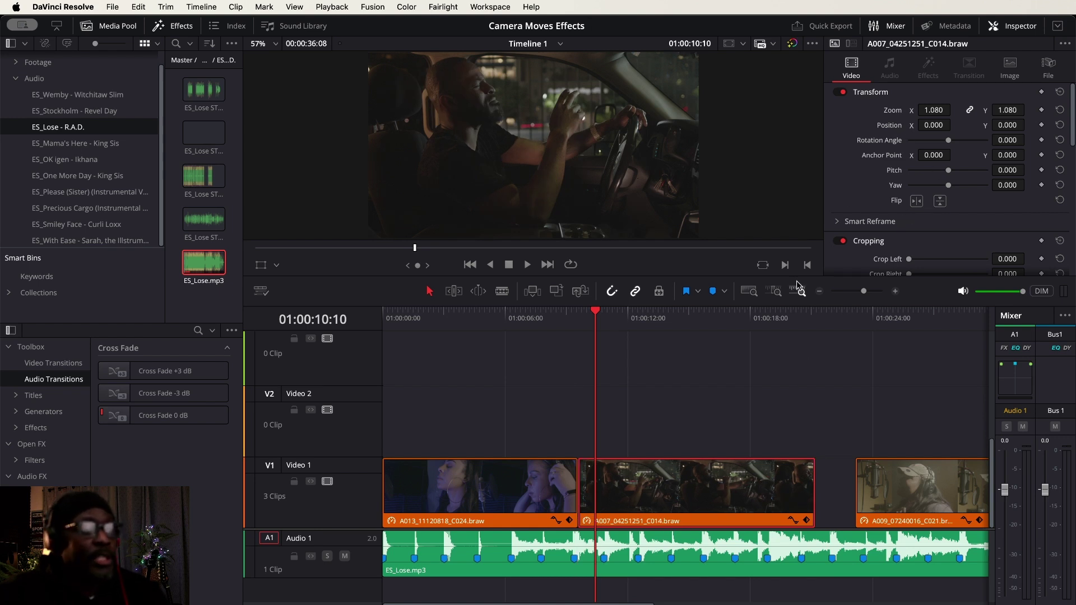
{"action": "left_click_drag", "start_coordinate": [933, 109], "coordinate": [956, 109]}
{"action": "left_click", "coordinate": [933, 110]}
{"action": "double_click", "coordinate": [933, 110]}
{"action": "type", "text": "1."}
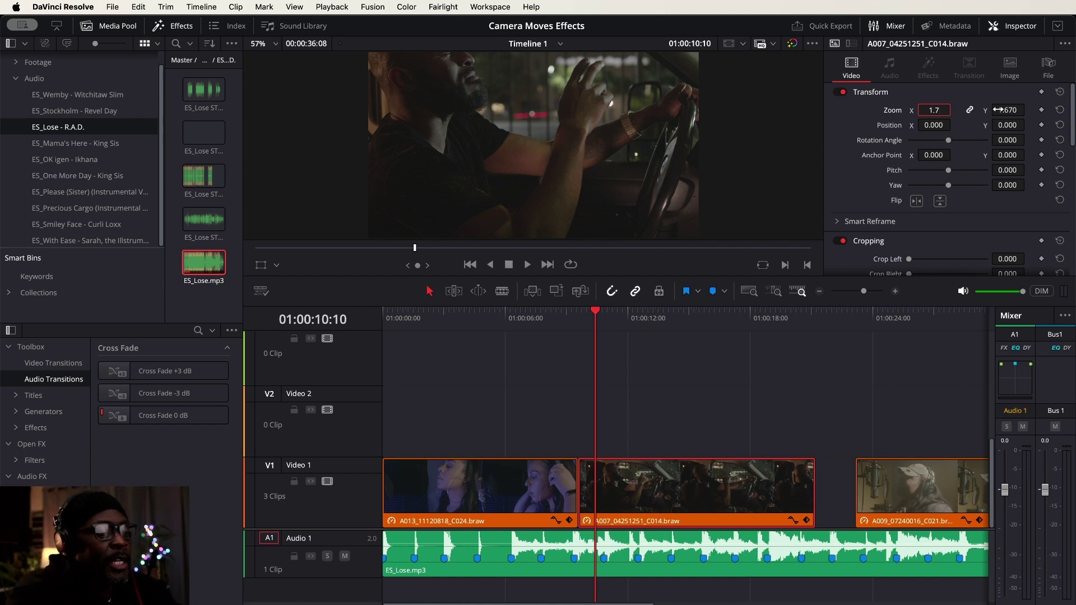
{"action": "type", "text": "7"}
{"action": "key", "text": "Return"}
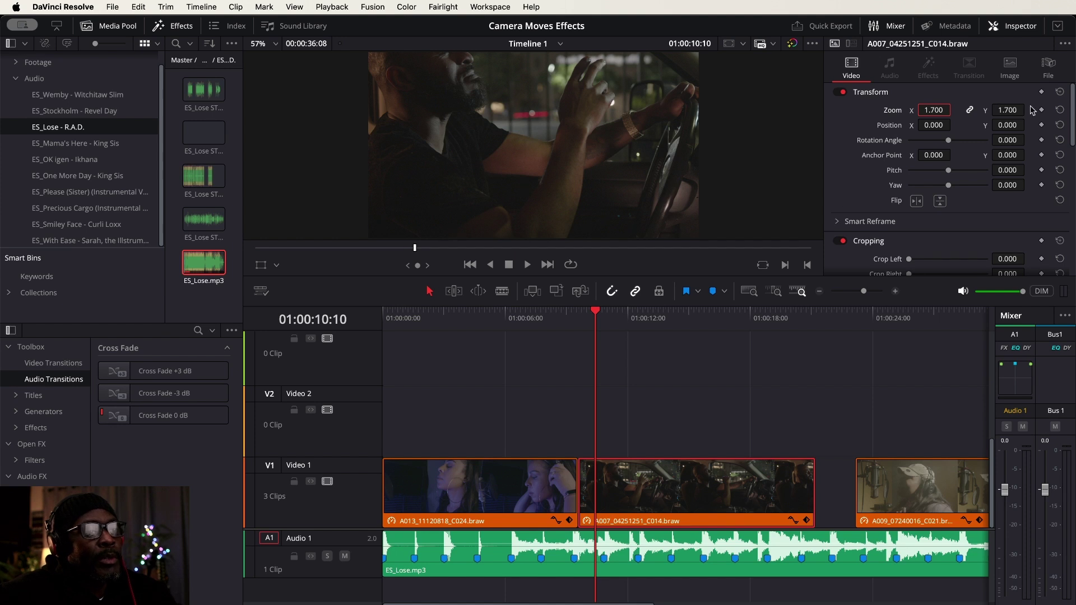
Add keyframes for all Transform parameters at the first frame of the second clip, 01:00:09:14
{"action": "left_click_drag", "start_coordinate": [597, 314], "coordinate": [583, 316]}
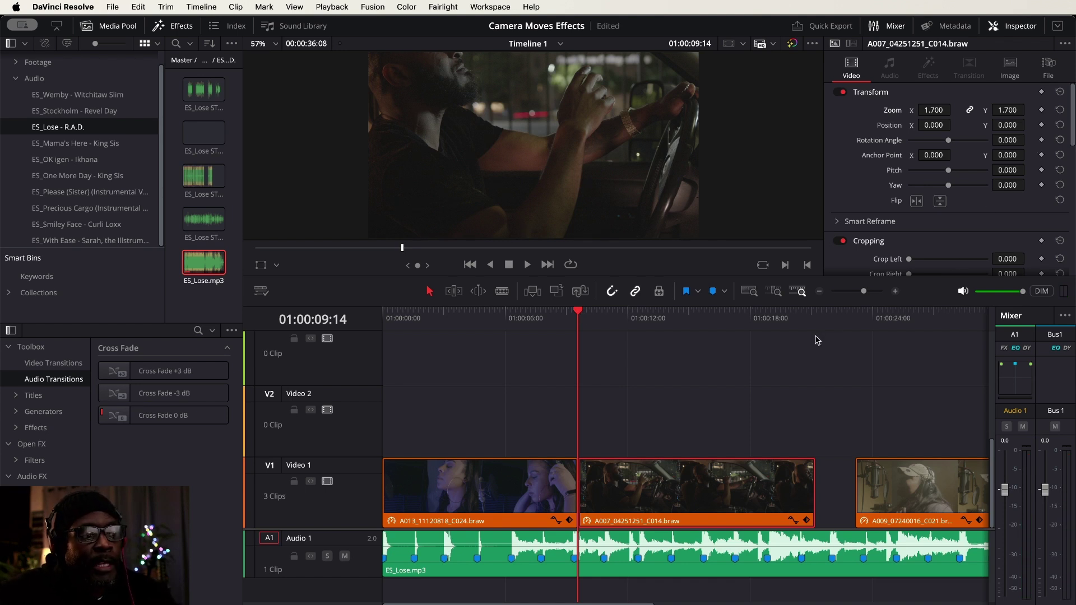
{"action": "left_click", "coordinate": [1041, 92]}
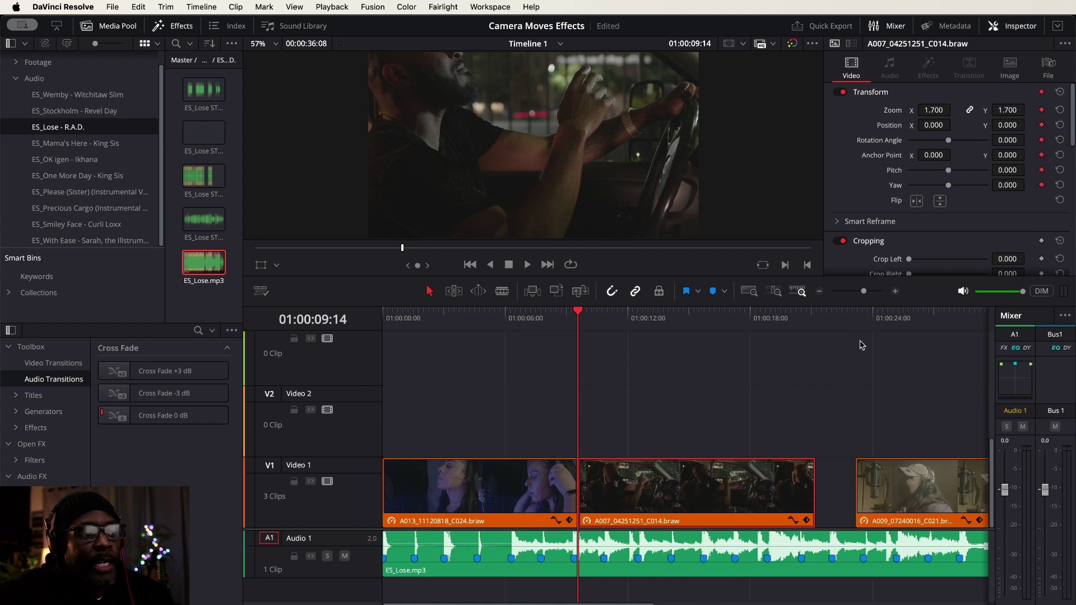
Set the second clip's end zoom to 1.080 at its last frame, 01:00:21:04
{"action": "left_click", "coordinate": [814, 317]}
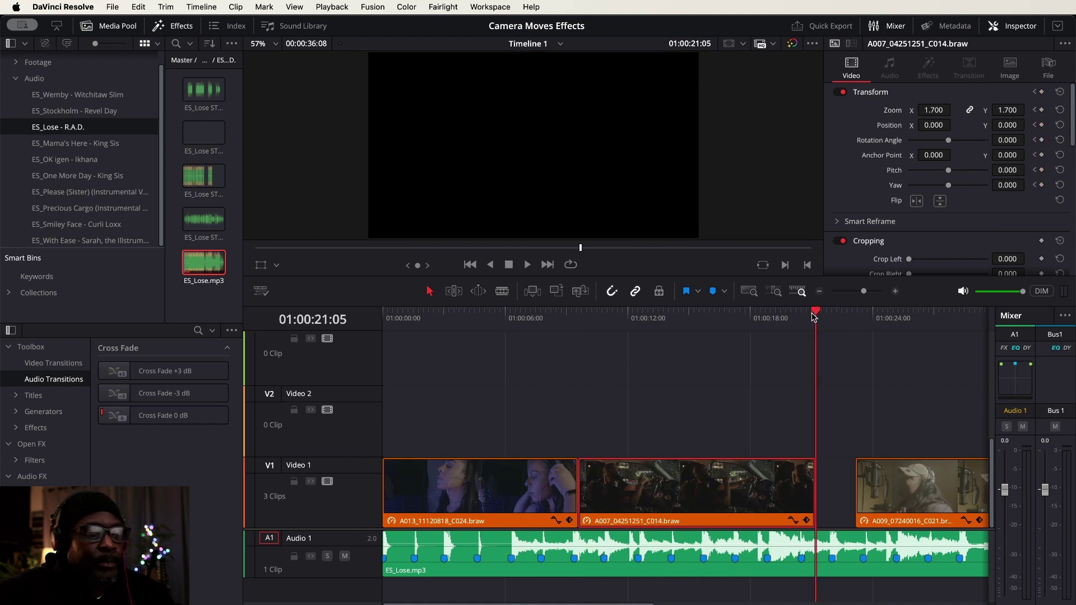
{"action": "key", "text": "Left"}
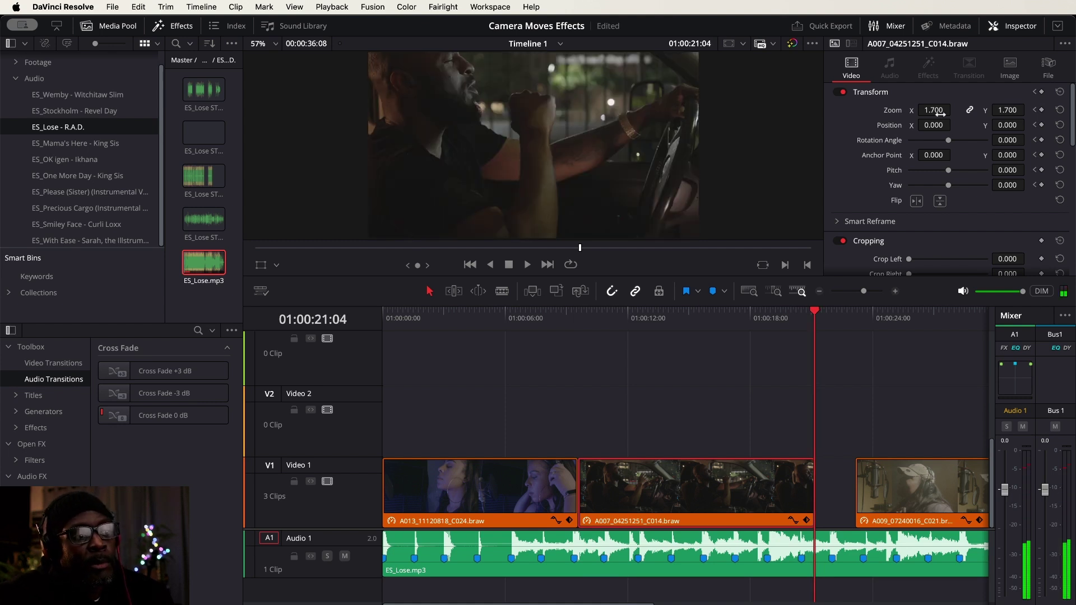
{"action": "left_click_drag", "start_coordinate": [933, 110], "coordinate": [872, 110]}
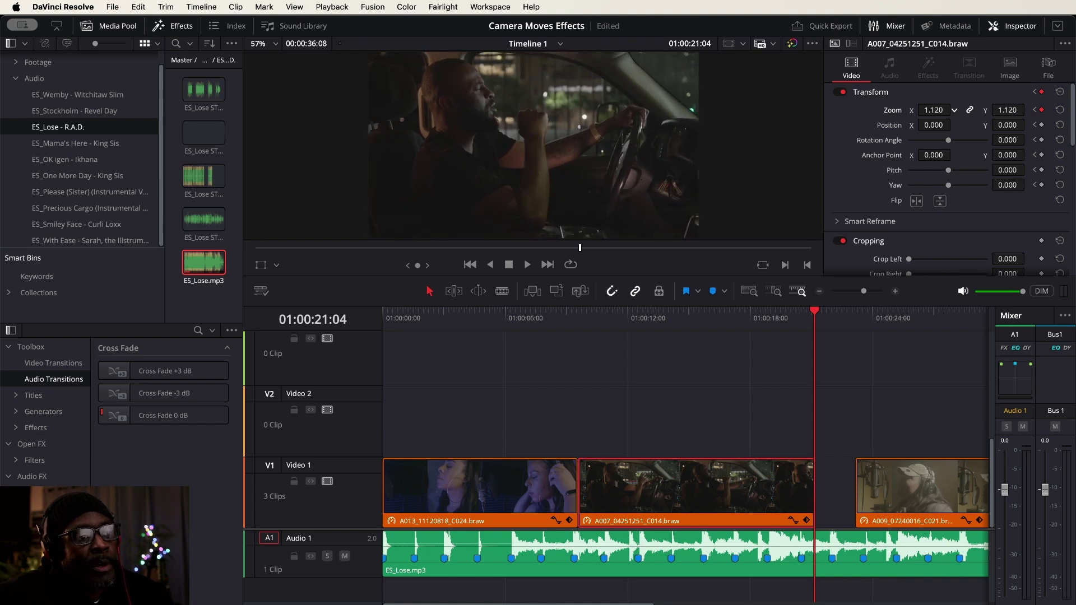
{"action": "left_click_drag", "start_coordinate": [872, 110], "coordinate": [864, 109]}
{"action": "left_click", "coordinate": [933, 110]}
{"action": "type", "text": "1.1"}
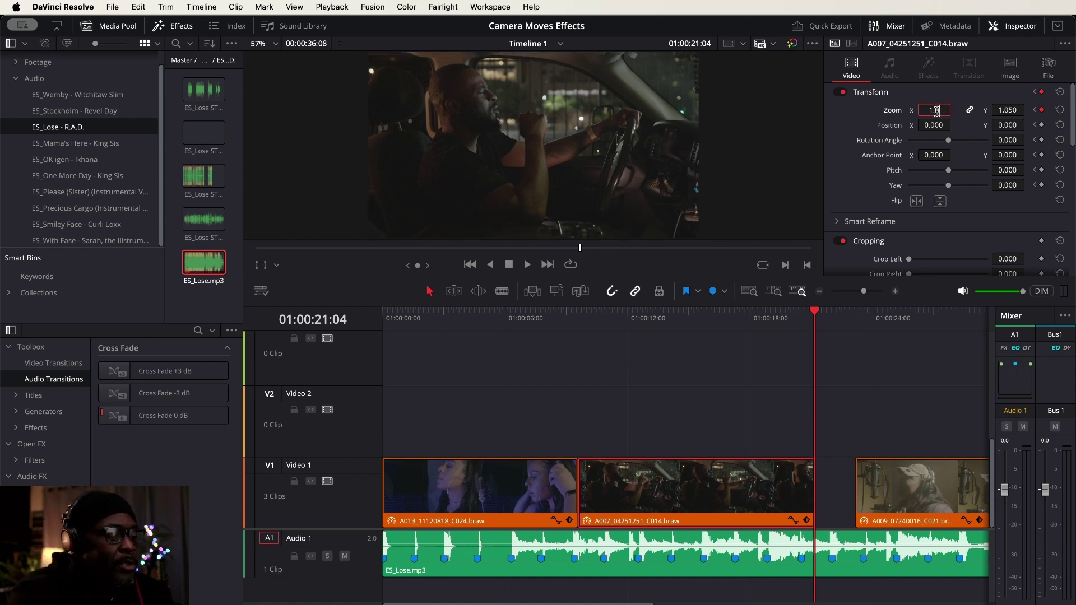
{"action": "key", "text": "Return"}
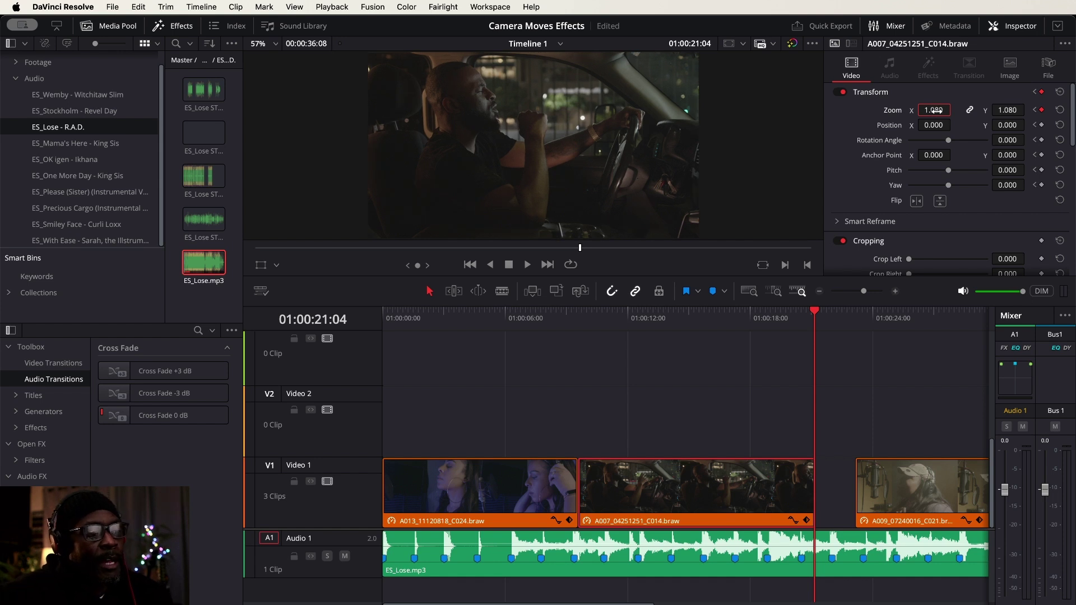
Play the second clip from its beginning to check the pull-out move
{"action": "left_click", "coordinate": [583, 319]}
{"action": "key", "text": "space"}
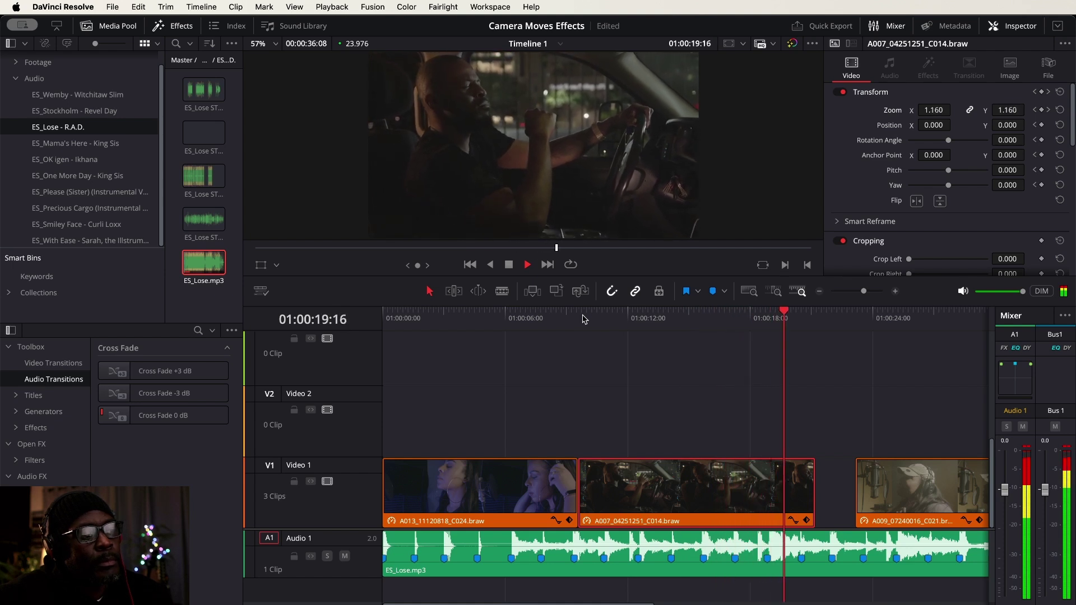
{"action": "key", "text": "space"}
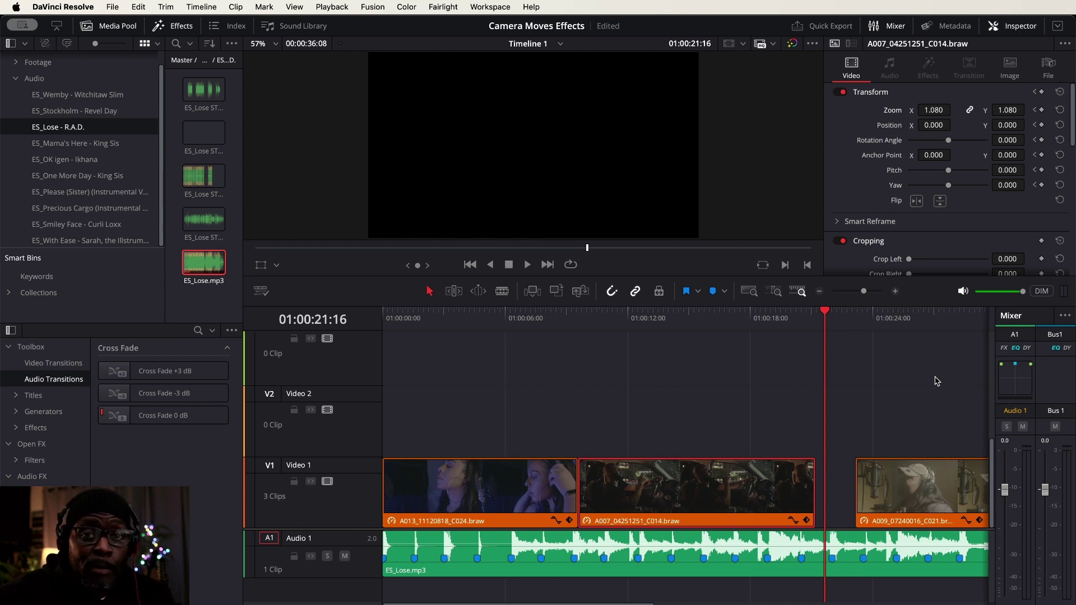
Move the third clip, A009_07240016_C021.braw, against the end of the second clip and go to its first frame, 01:00:21:05
{"action": "scroll", "coordinate": [833, 375], "scroll_direction": "right", "scroll_amount": 10}
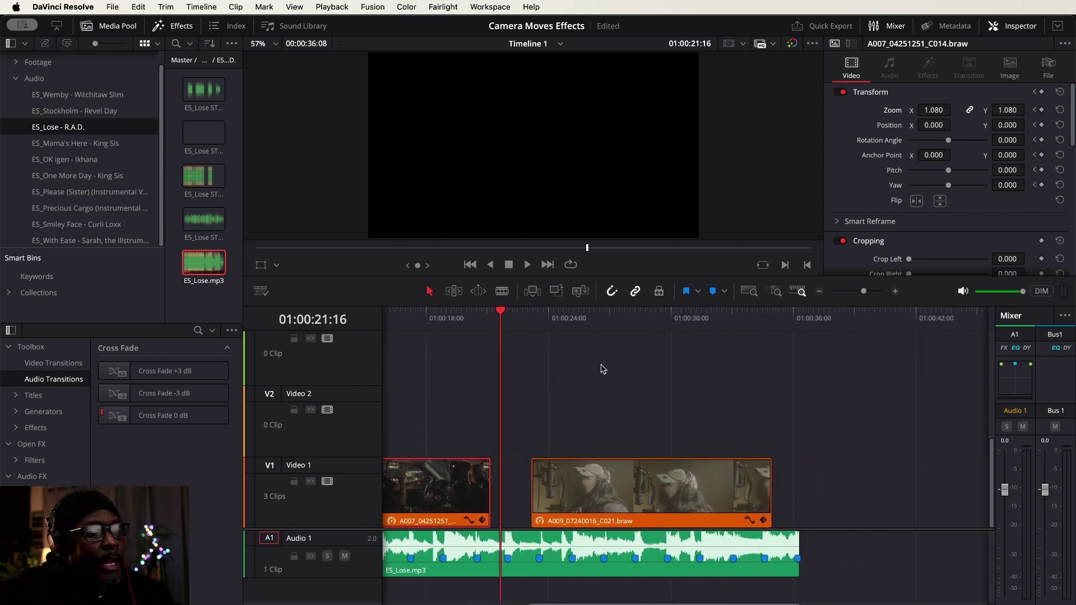
{"action": "left_click_drag", "start_coordinate": [626, 492], "coordinate": [586, 492]}
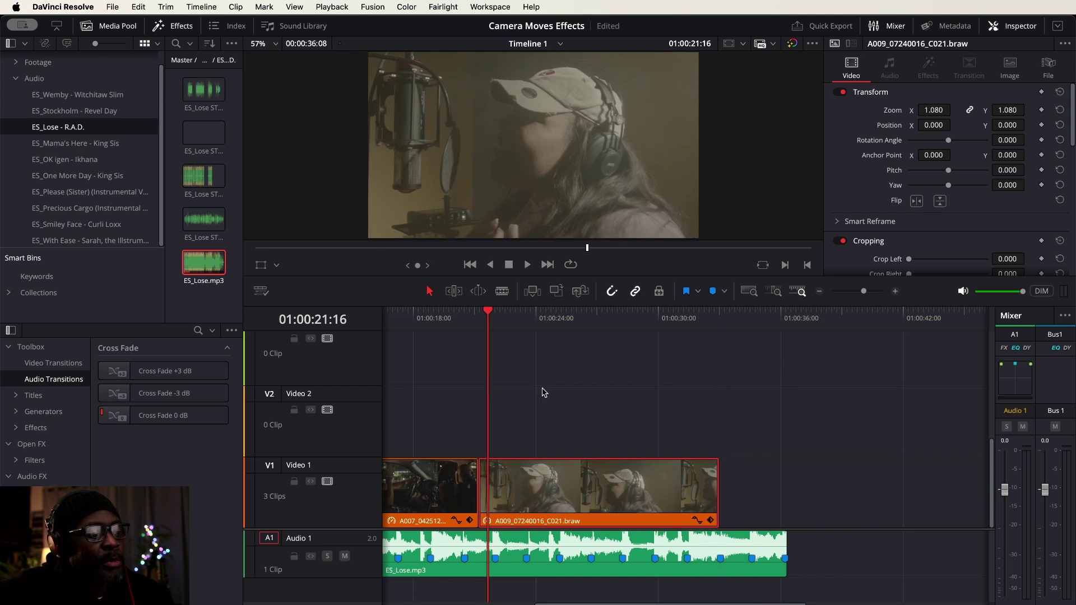
{"action": "left_click", "coordinate": [479, 311]}
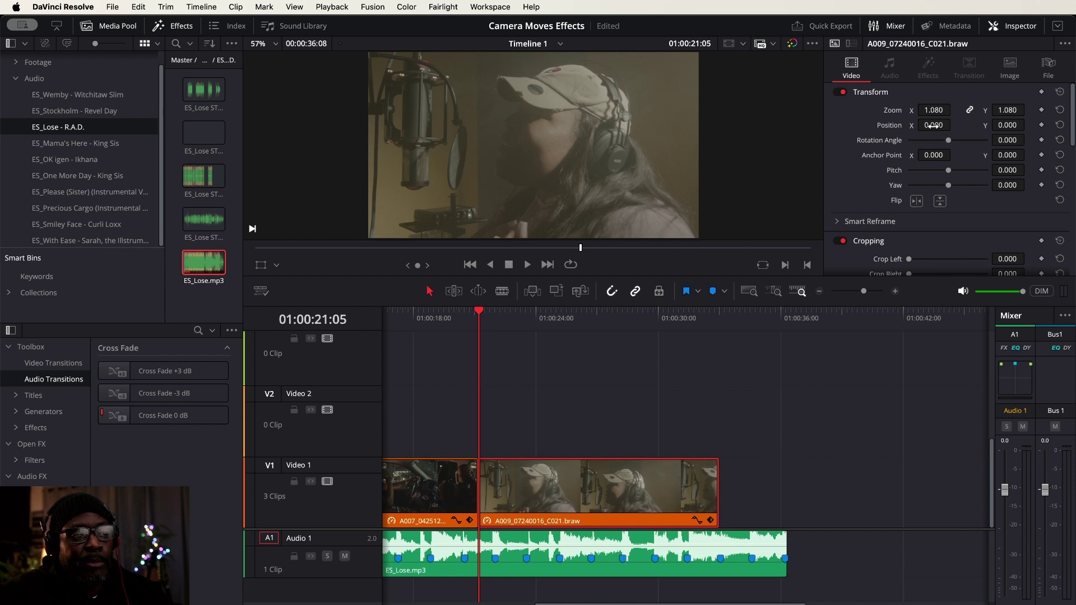
Set the third clip's zoom to 1.560 and Position X to -66, and keyframe all Transform parameters at its first frame
{"action": "mouse_move", "coordinate": [932, 125]}
{"action": "left_mouse_down"}
{"action": "mouse_move", "coordinate": [919, 125]}
{"action": "mouse_move", "coordinate": [954, 124]}
{"action": "mouse_move", "coordinate": [935, 131]}
{"action": "left_mouse_up"}
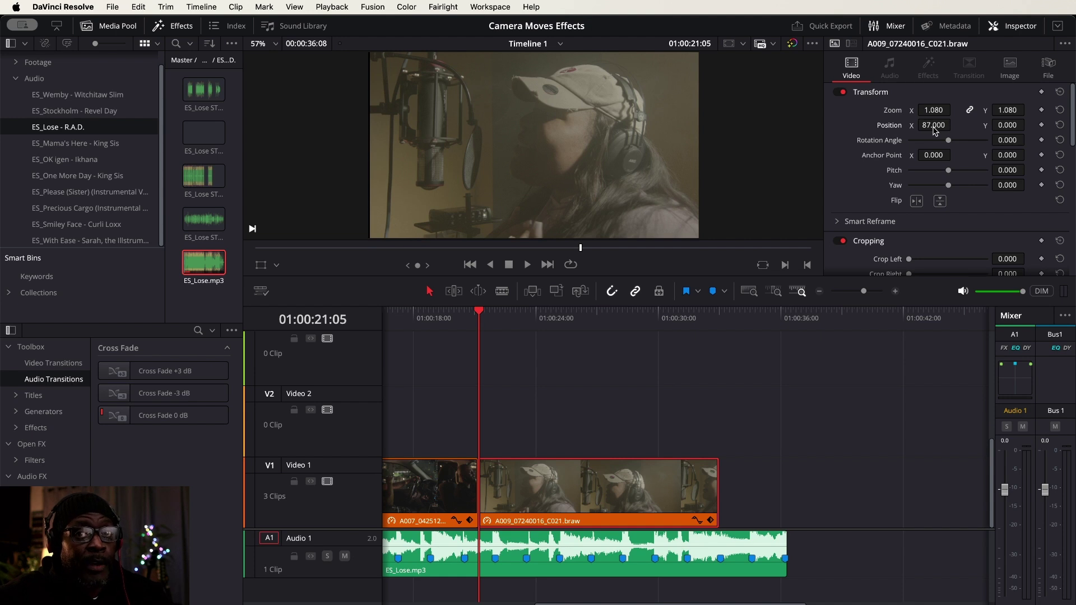
{"action": "double_click", "coordinate": [889, 126]}
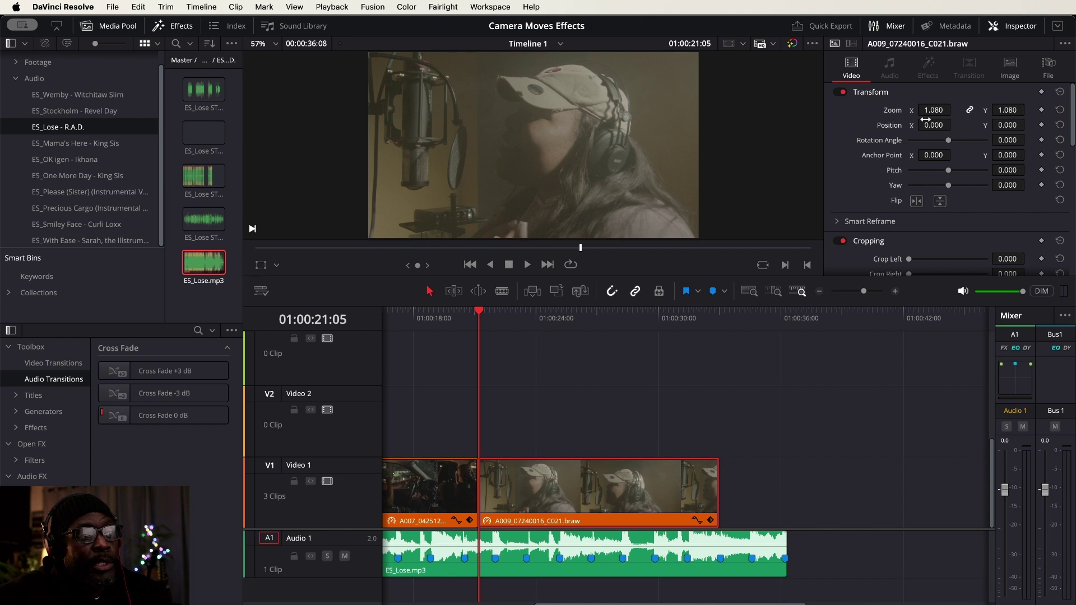
{"action": "left_click_drag", "start_coordinate": [933, 110], "coordinate": [960, 109]}
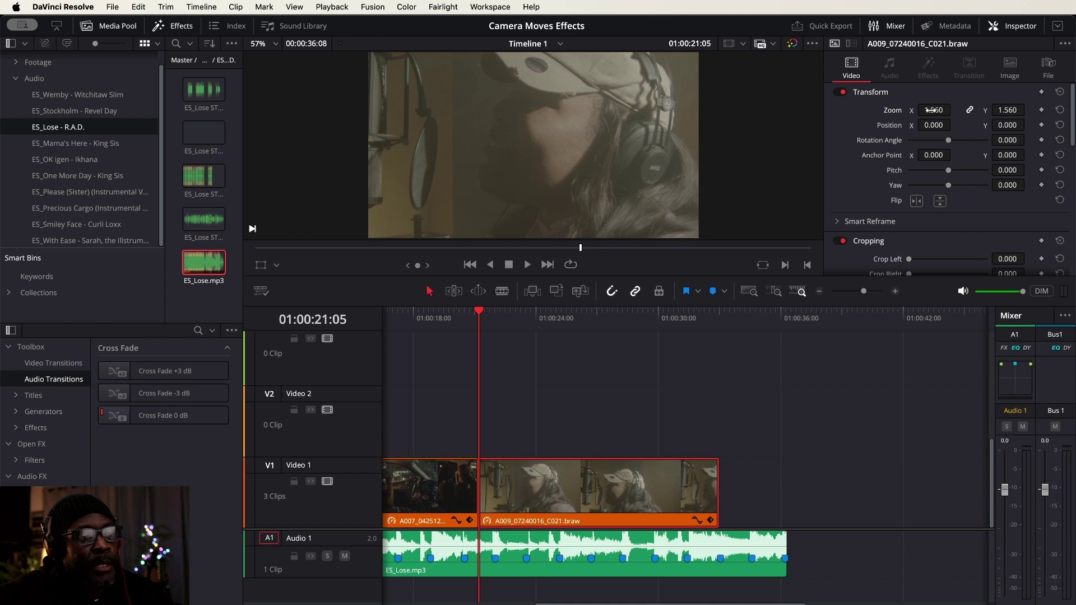
{"action": "left_click_drag", "start_coordinate": [933, 125], "coordinate": [954, 125]}
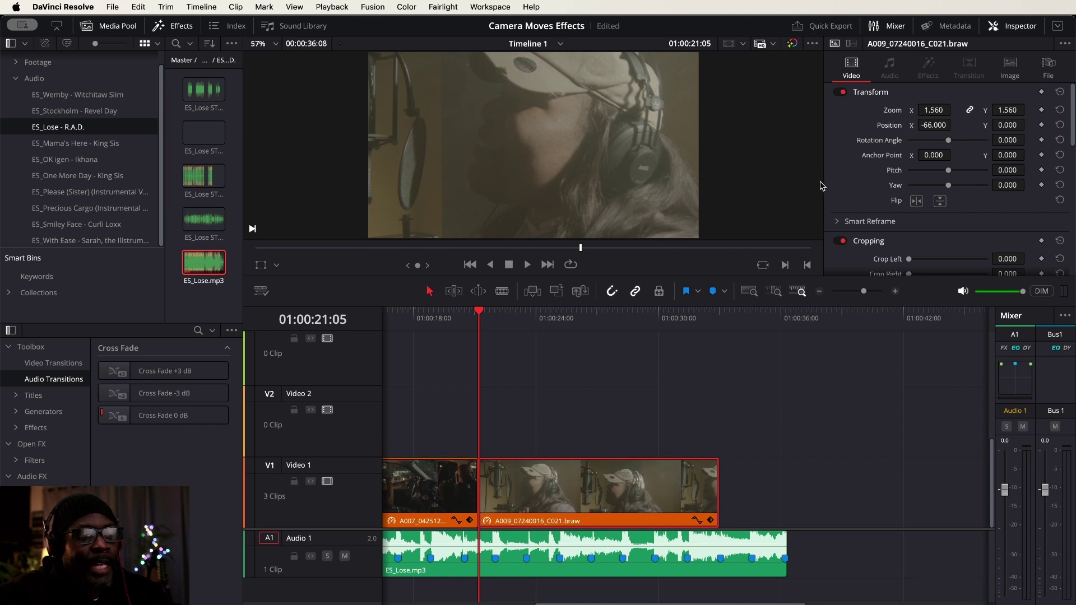
{"action": "key", "text": "super+s"}
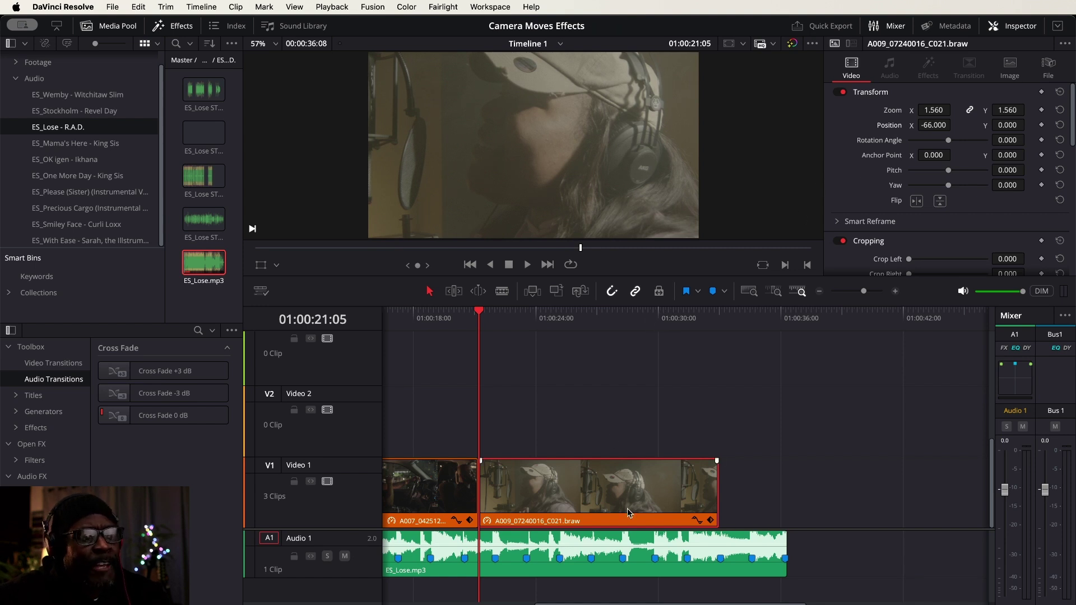
{"action": "left_click", "coordinate": [1041, 93]}
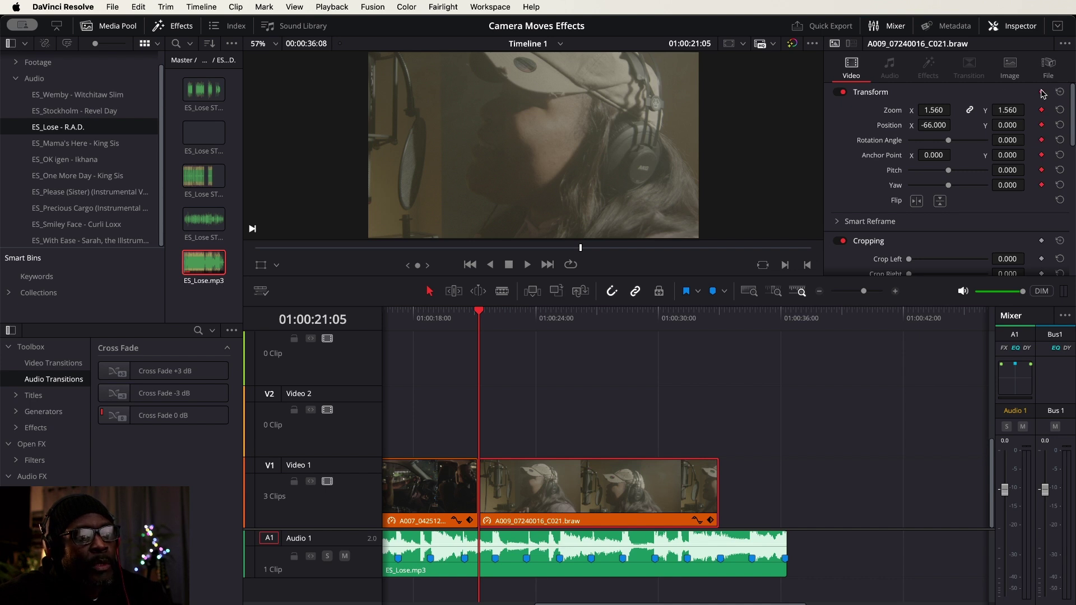
Set the third clip's Position X to 214 at its last frame, 01:00:33:00, for a sideways move
{"action": "left_click", "coordinate": [721, 312]}
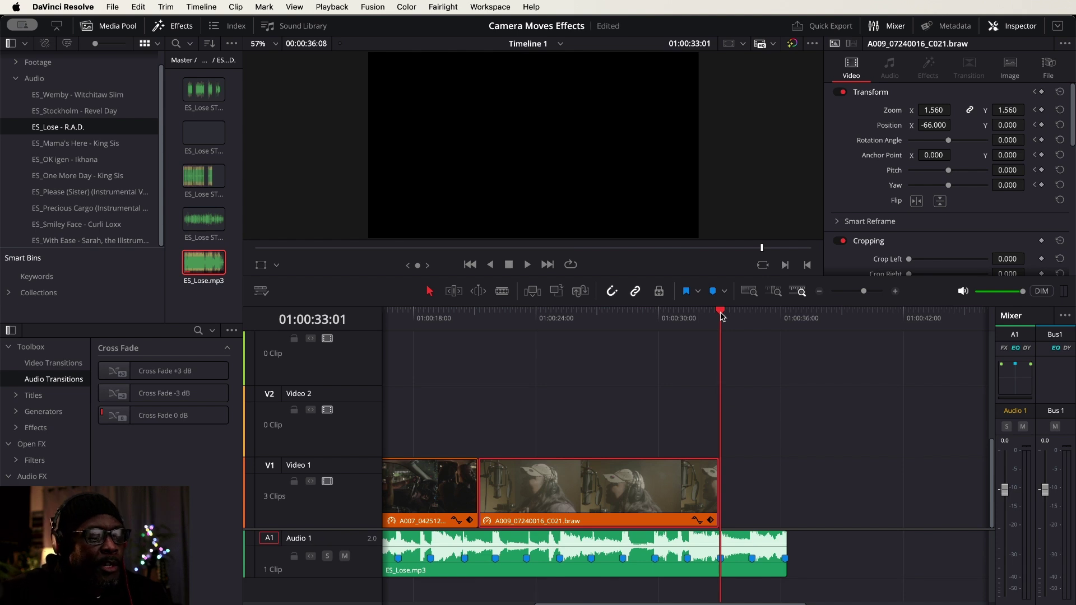
{"action": "key", "text": "Left"}
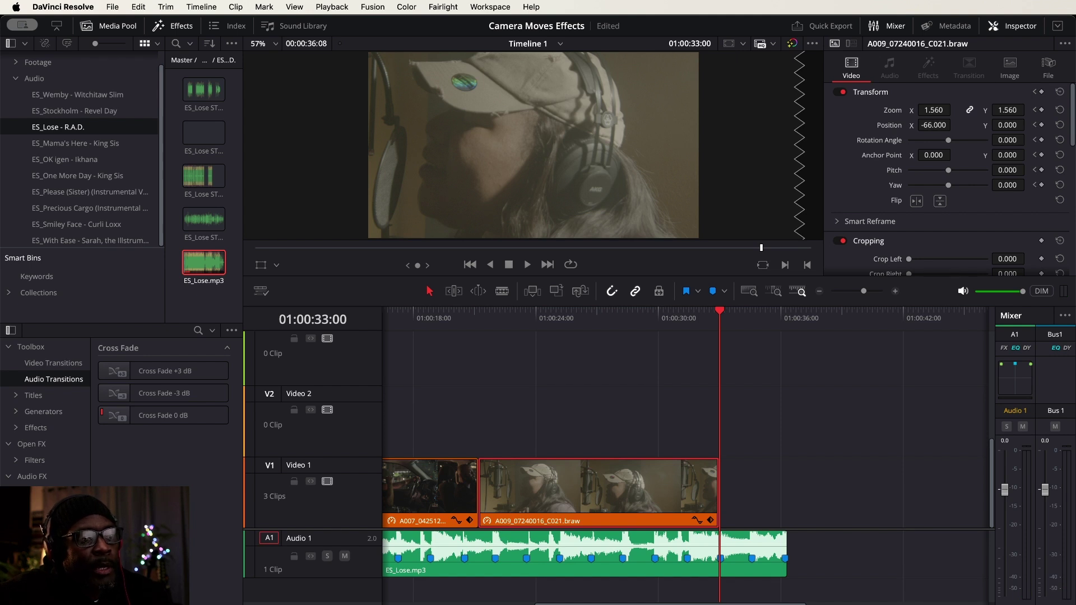
{"action": "left_click_drag", "start_coordinate": [934, 125], "coordinate": [954, 124]}
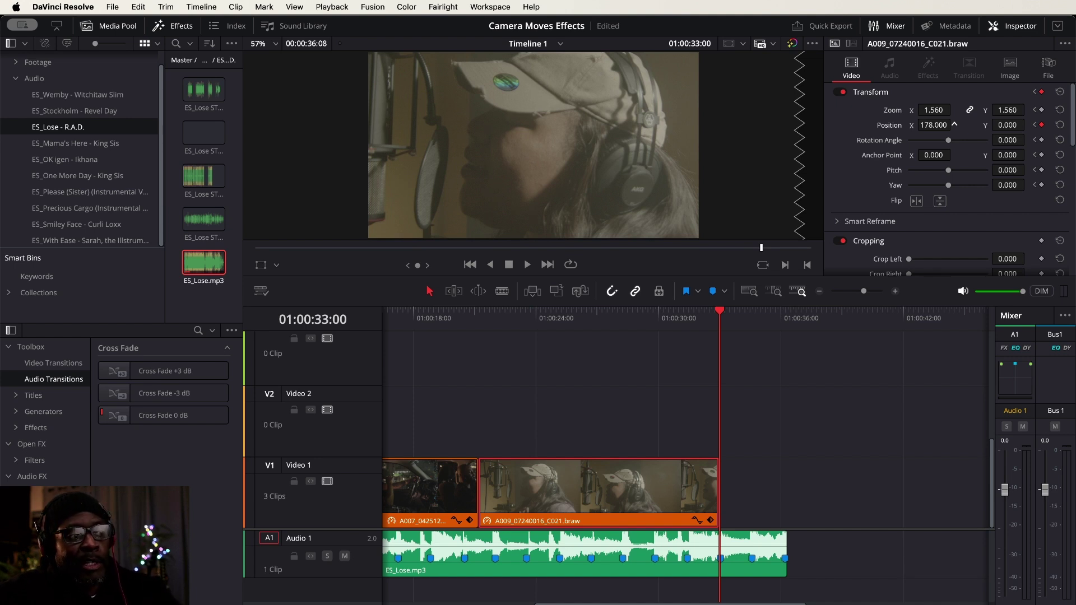
{"action": "left_click_drag", "start_coordinate": [954, 125], "coordinate": [954, 124]}
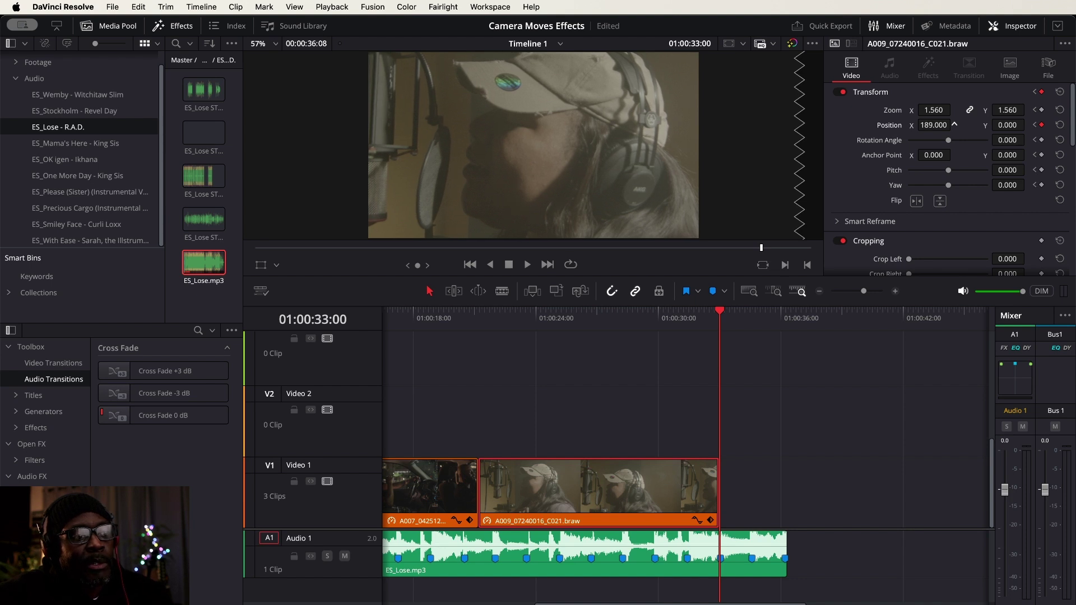
{"action": "left_click_drag", "start_coordinate": [954, 124], "coordinate": [954, 125]}
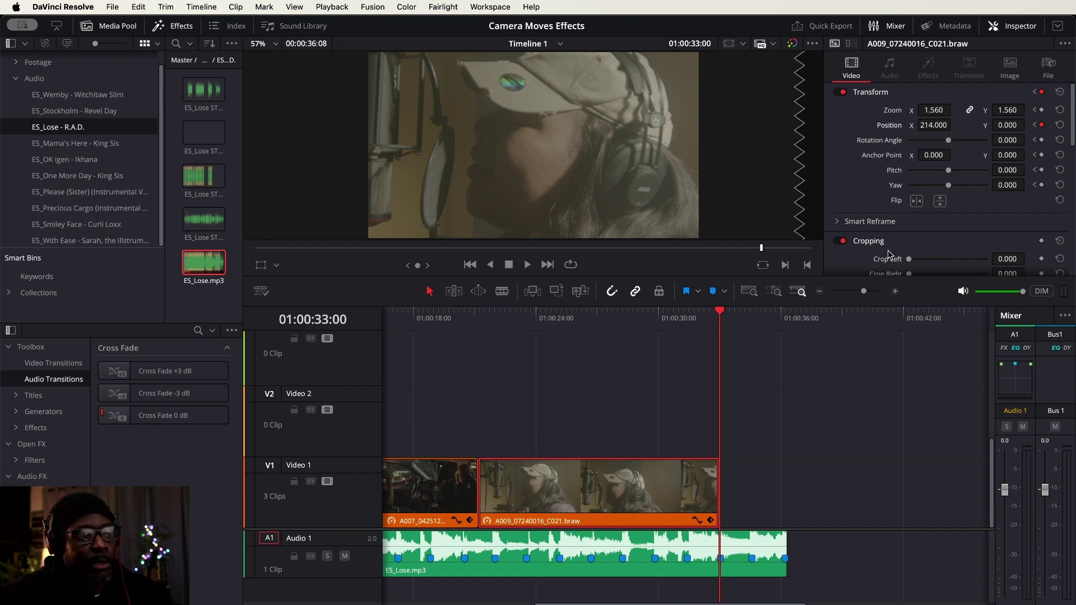
Play from just before the third clip through its end to check the sideways move
{"action": "left_click", "coordinate": [471, 324]}
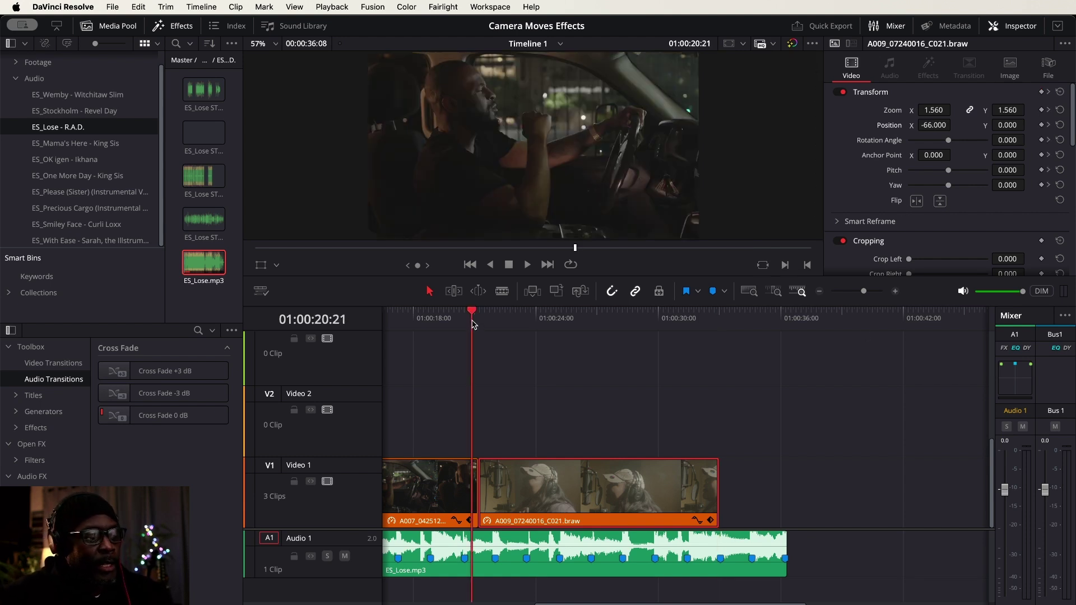
{"action": "key", "text": "space"}
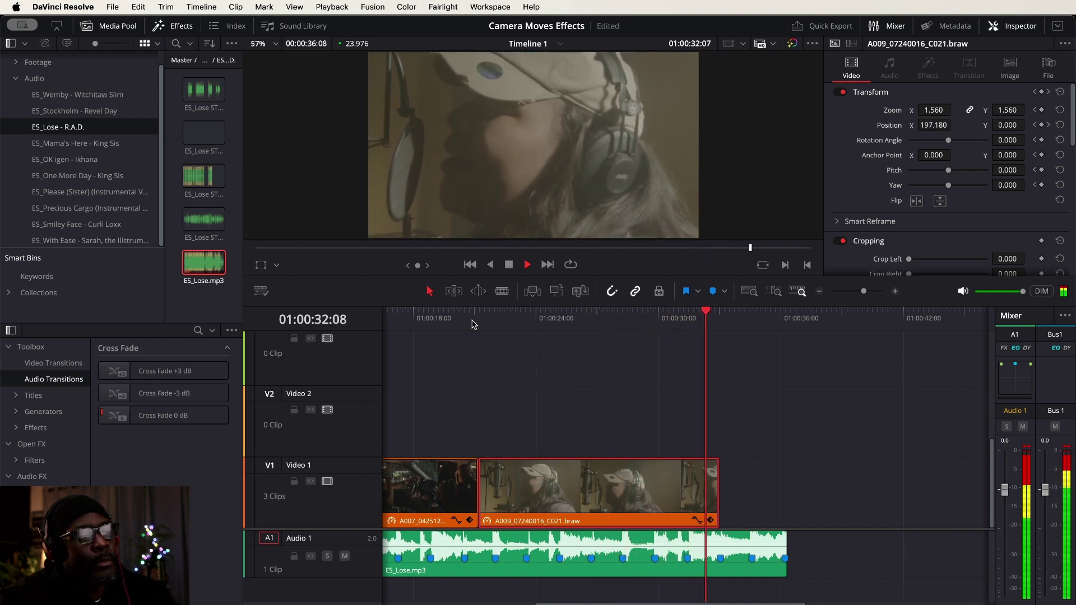
{"action": "key", "text": "space"}
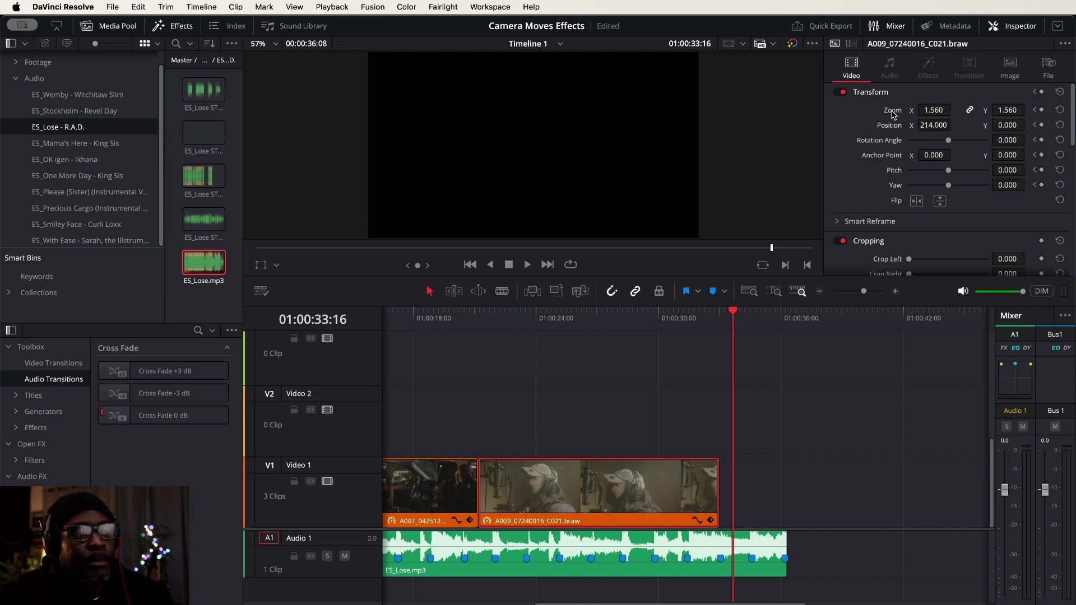
Set the third clip's zoom to 1.080 with the playhead past its end at 01:00:33:16
{"action": "double_click", "coordinate": [933, 110]}
{"action": "type", "text": "1"}
{"action": "key", "text": "Return"}
{"action": "left_click", "coordinate": [933, 110]}
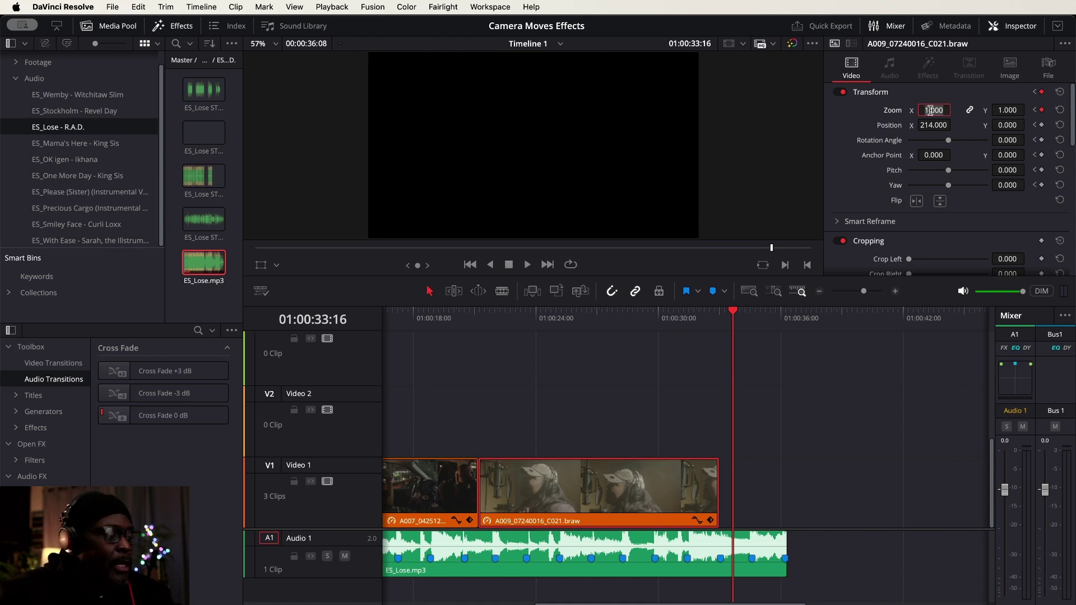
{"action": "key", "text": "BackSpace"}
{"action": "key", "text": "BackSpace"}
{"action": "key", "text": "BackSpace"}
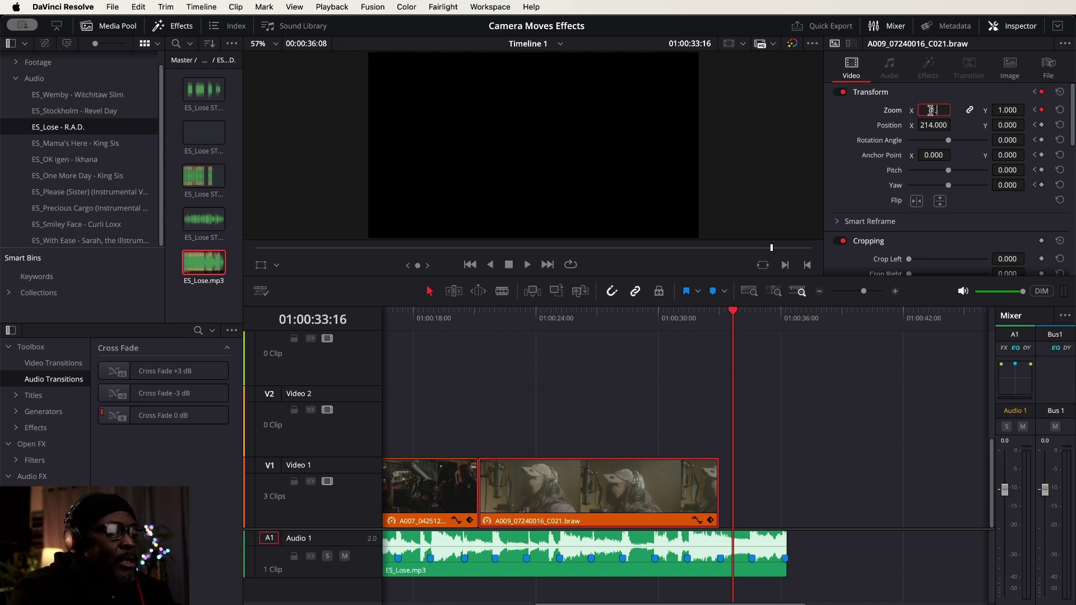
{"action": "type", "text": "08"}
{"action": "key", "text": "Return"}
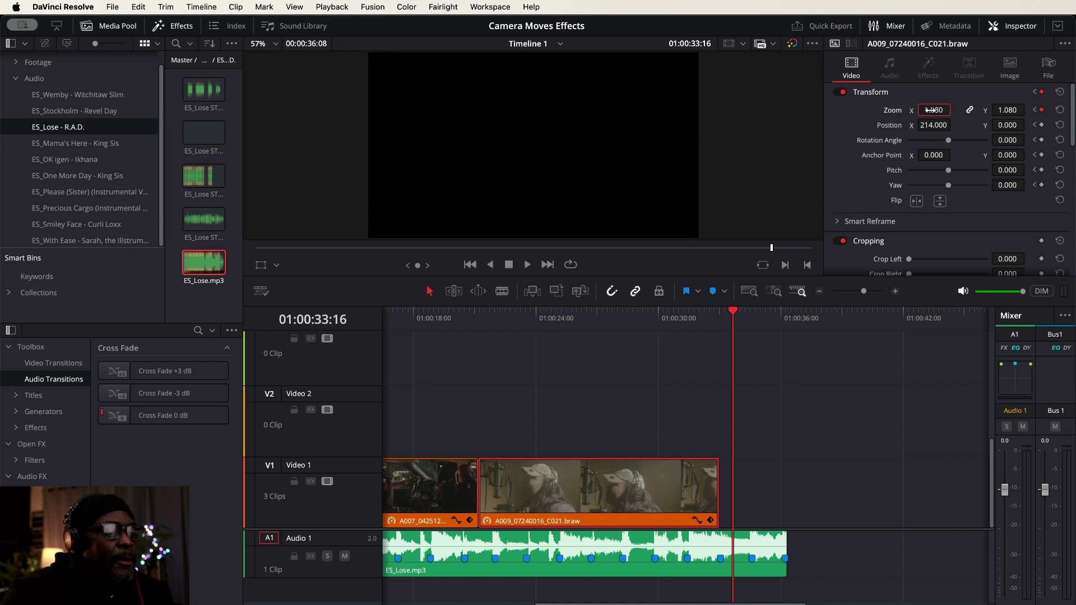
Clear the third clip's Position and Zoom keyframes and reset both parameters to their defaults
{"action": "left_click_drag", "start_coordinate": [734, 315], "coordinate": [629, 315]}
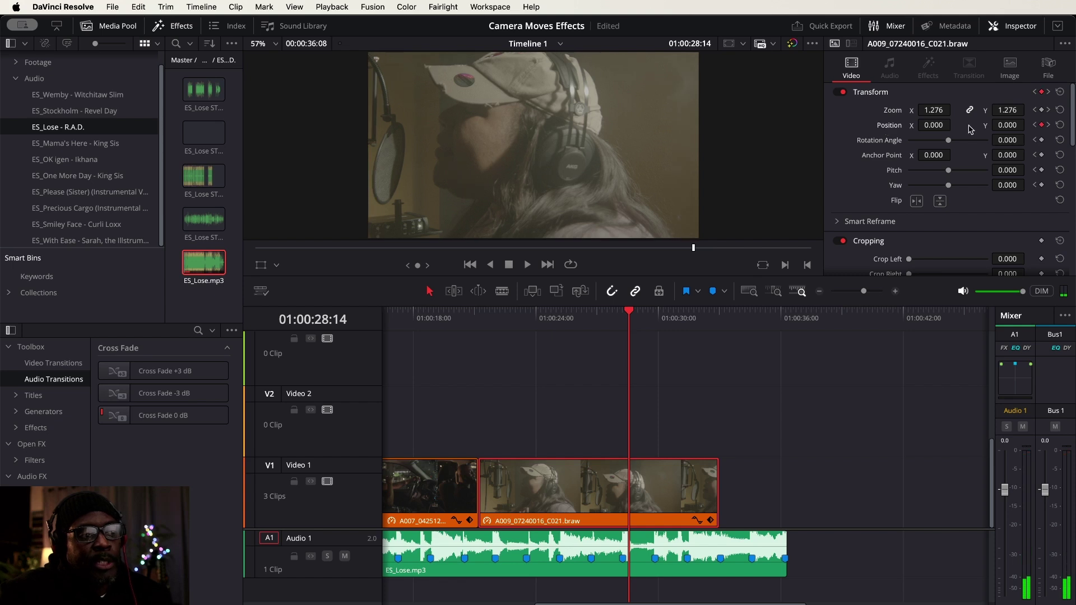
{"action": "left_click", "coordinate": [1040, 124]}
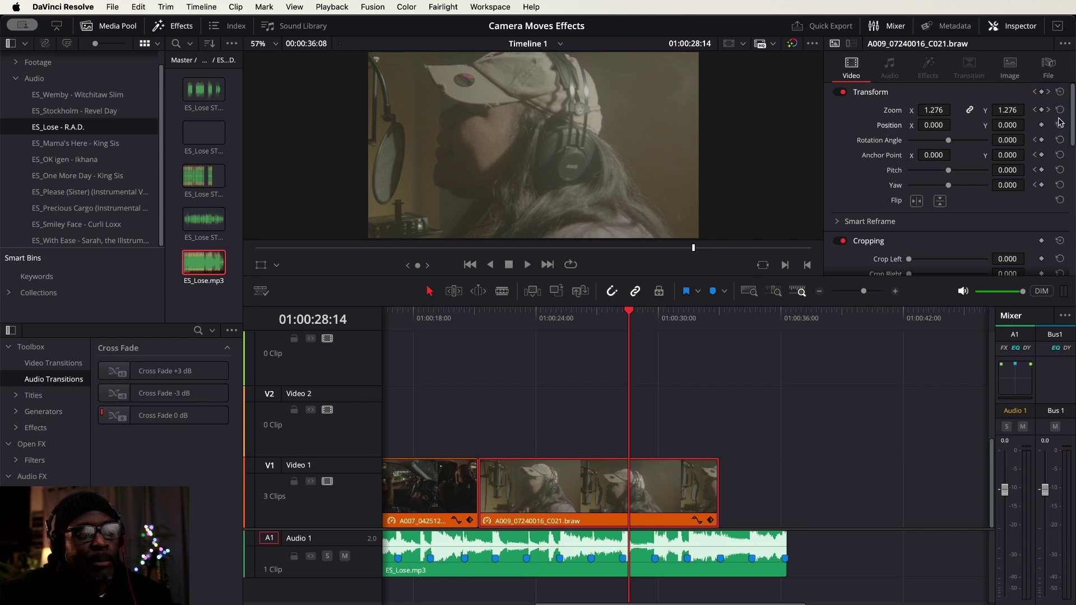
{"action": "left_click", "coordinate": [1059, 110]}
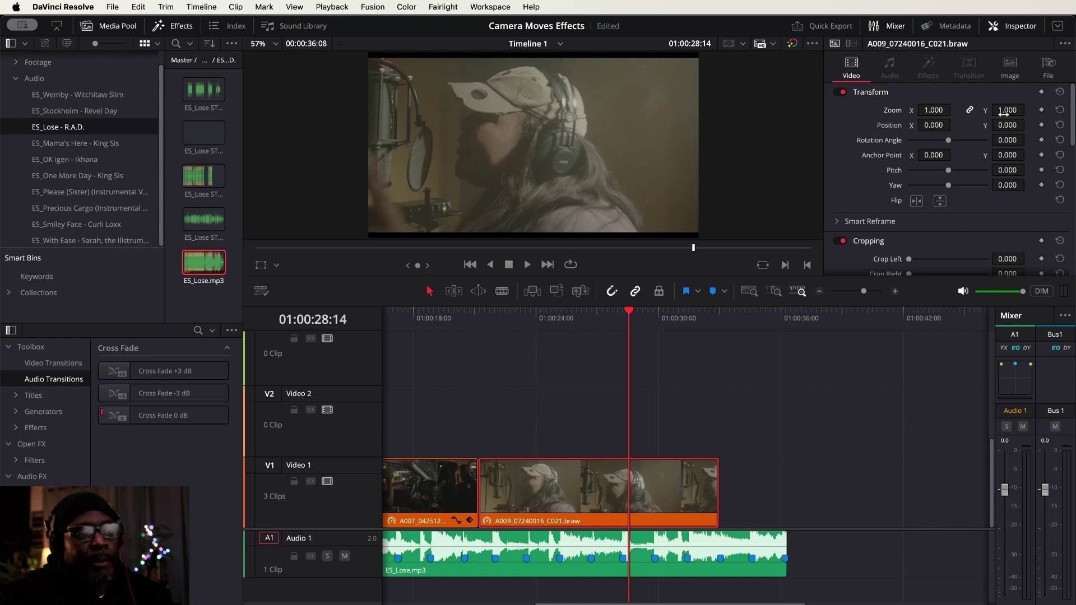
Set the third clip's zoom to 1.080 without keyframes
{"action": "left_click_drag", "start_coordinate": [930, 106], "coordinate": [932, 106]}
{"action": "left_click", "coordinate": [933, 108]}
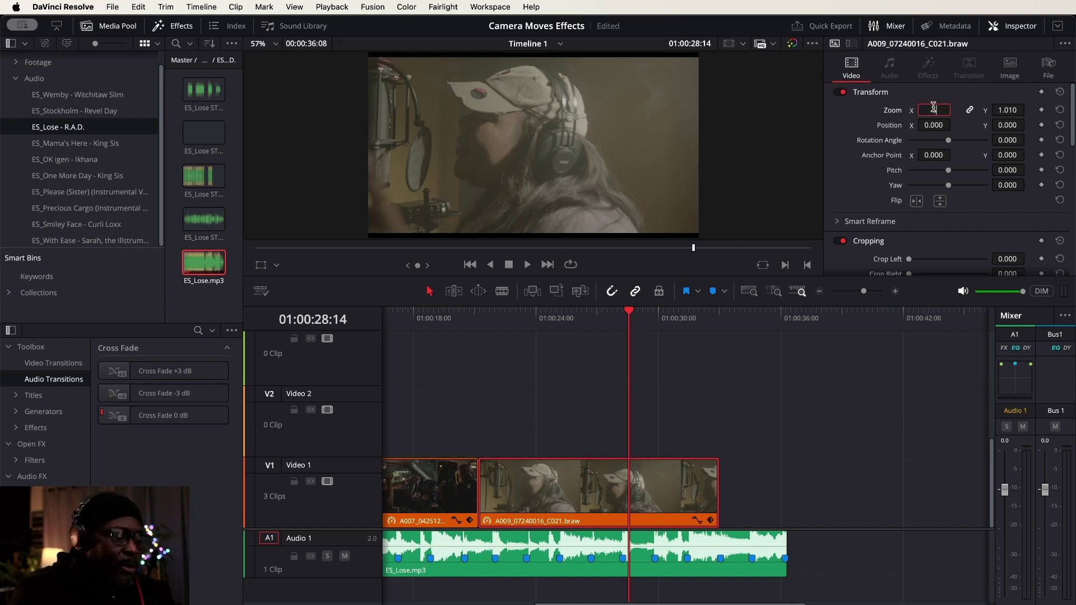
{"action": "type", "text": "1.08"}
{"action": "key", "text": "Return"}
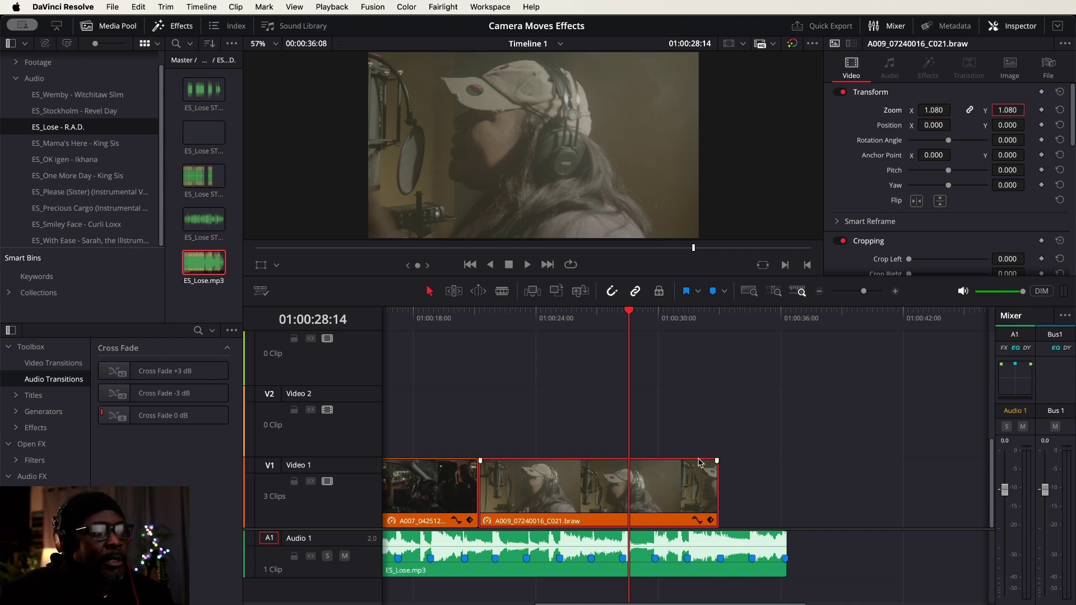
Play the third clip from its first frame and stop at 01:00:28:17 to review the plain shot
{"action": "left_click", "coordinate": [475, 320]}
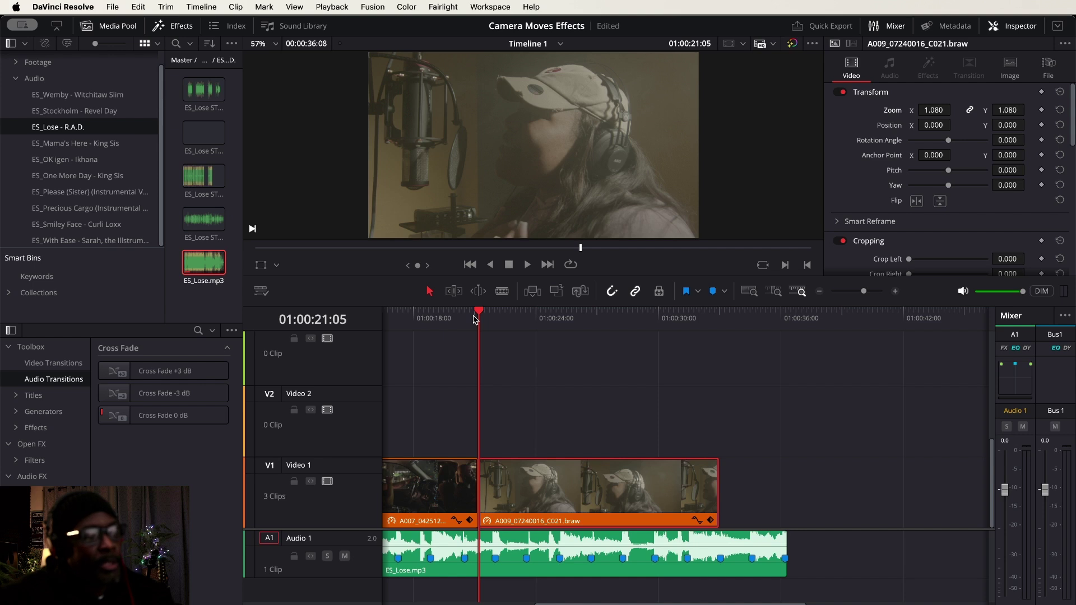
{"action": "key", "text": "space"}
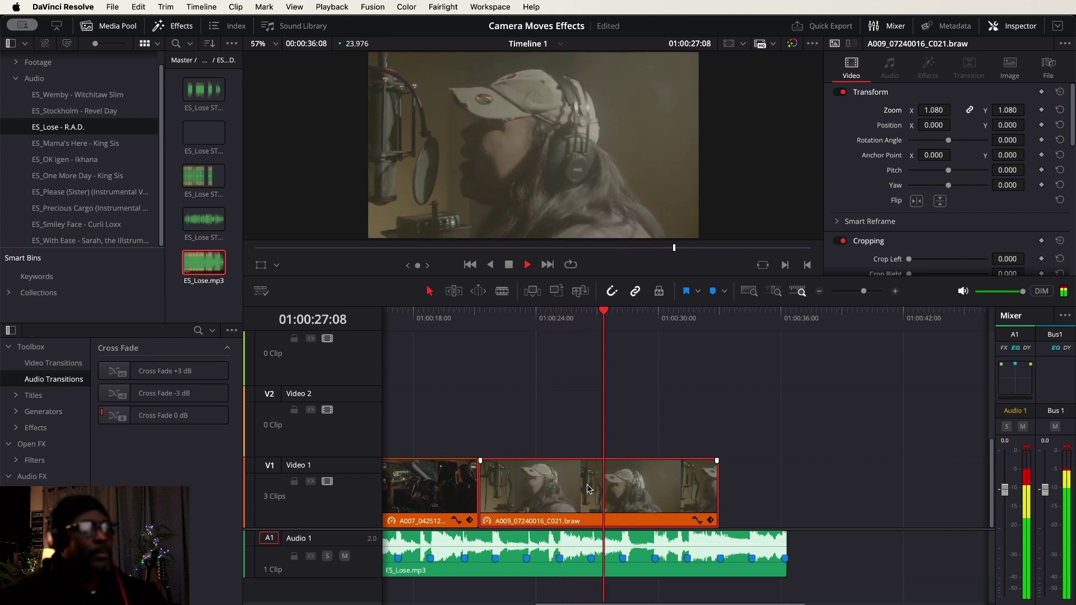
{"action": "key", "text": "space"}
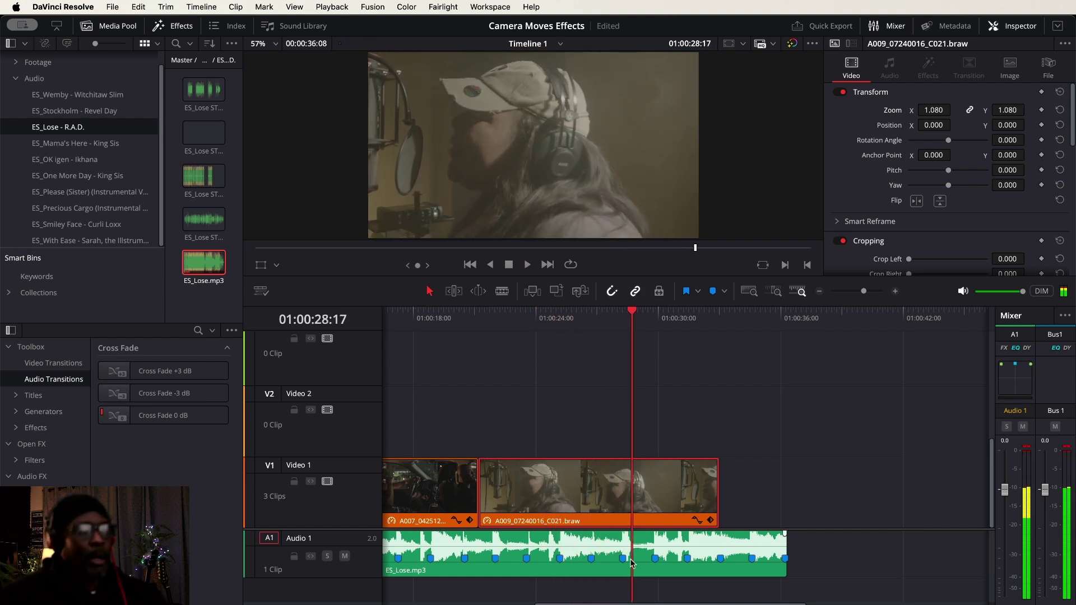
Undo the last trim of the third clip, then retrim both its ends to use a longer part of the footage
{"action": "key", "text": "super+z"}
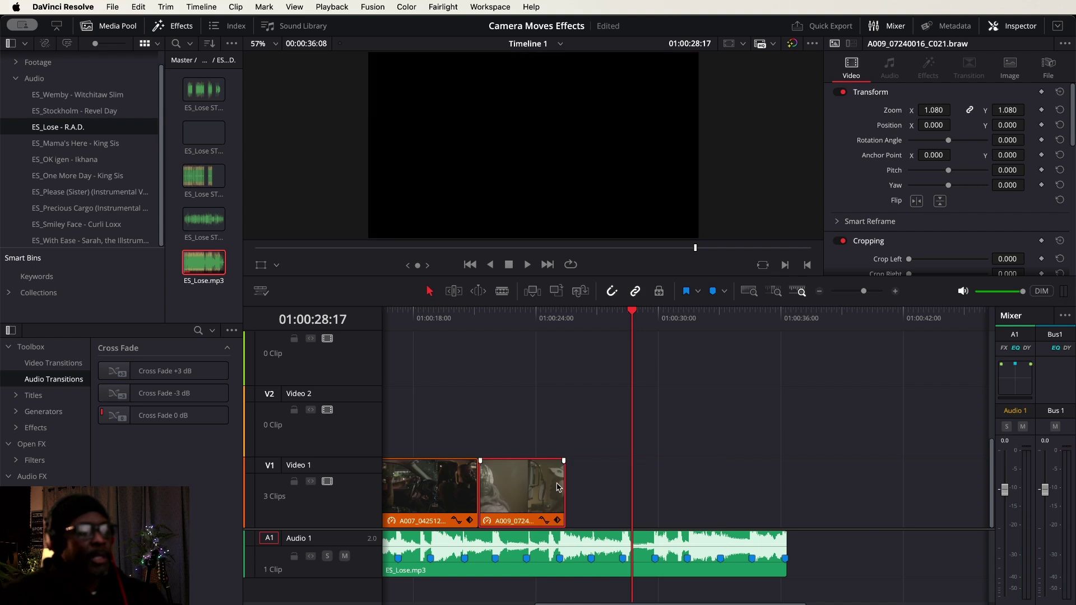
{"action": "left_click_drag", "start_coordinate": [560, 482], "coordinate": [749, 479]}
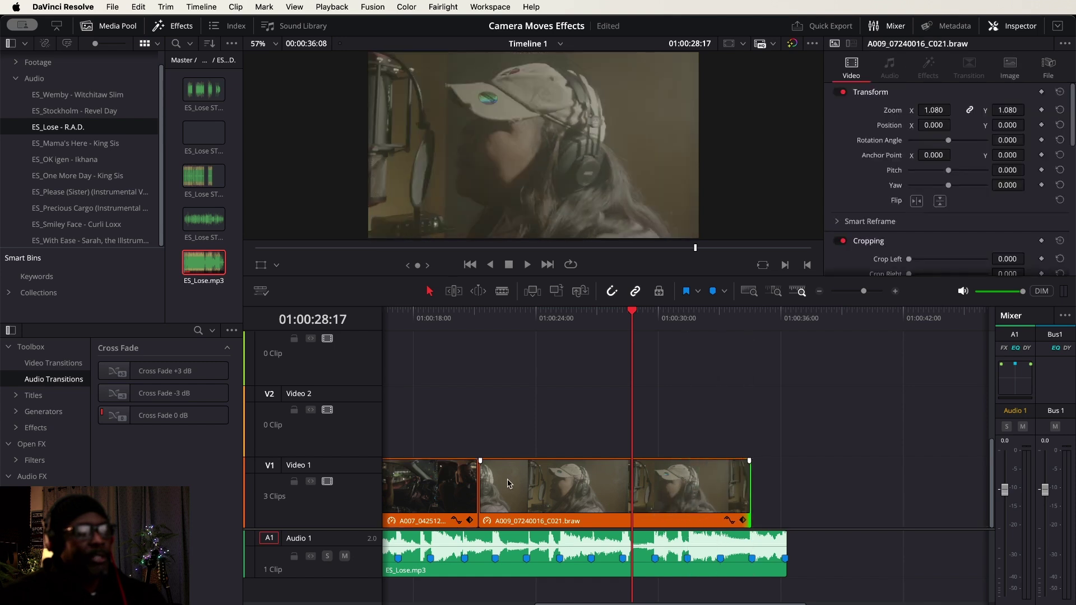
{"action": "left_click_drag", "start_coordinate": [485, 482], "coordinate": [560, 483]}
{"action": "left_click_drag", "start_coordinate": [652, 476], "coordinate": [600, 480]}
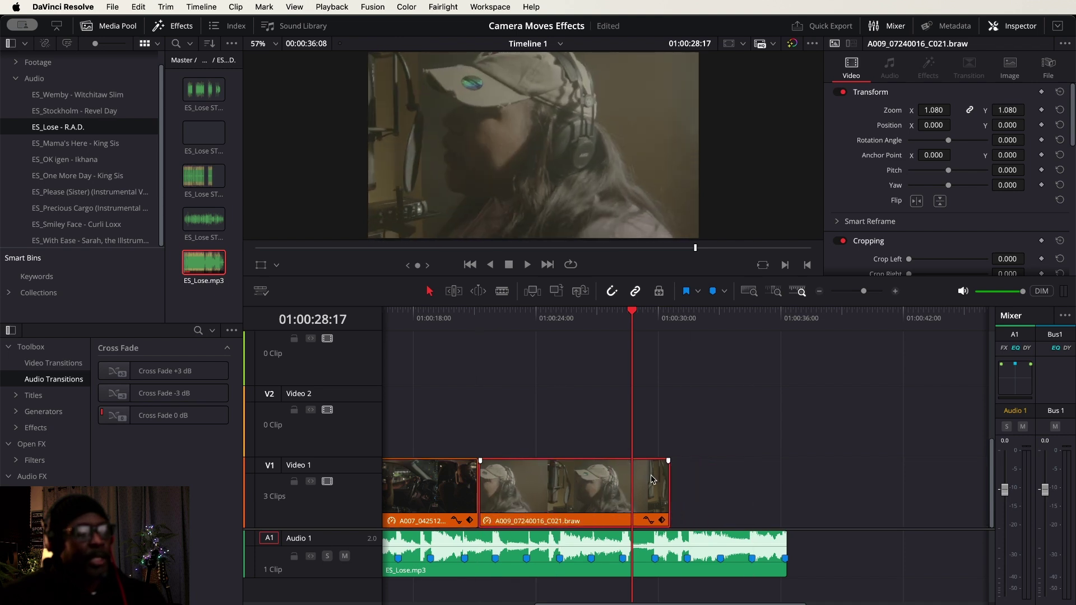
Play back the retrimmed third clip and stop at 01:00:26:02 to review where it should start
{"action": "left_click", "coordinate": [480, 316]}
{"action": "key", "text": "space"}
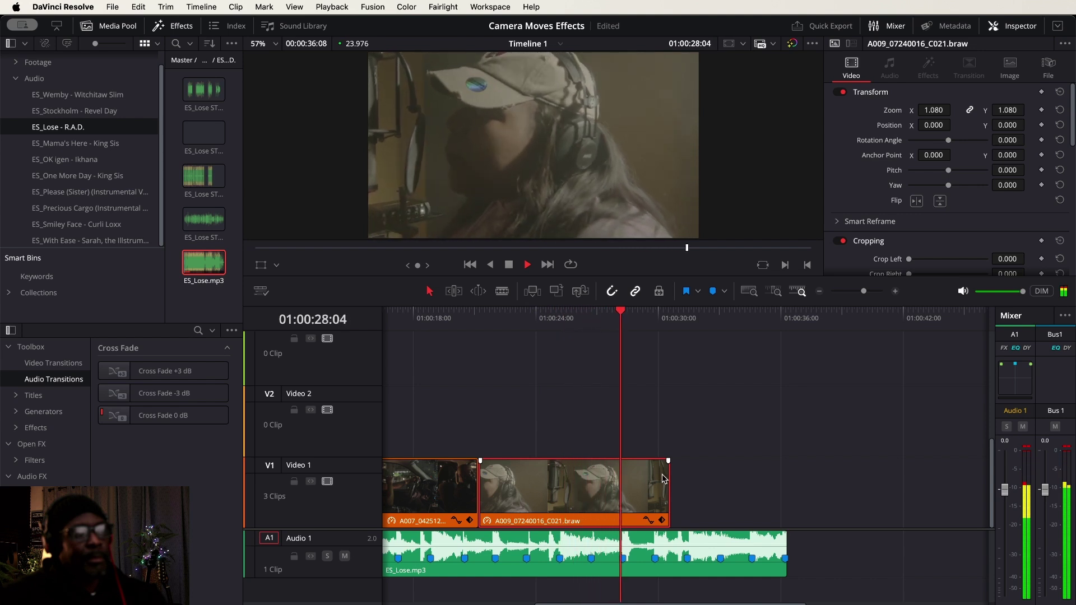
{"action": "left_click", "coordinate": [522, 318]}
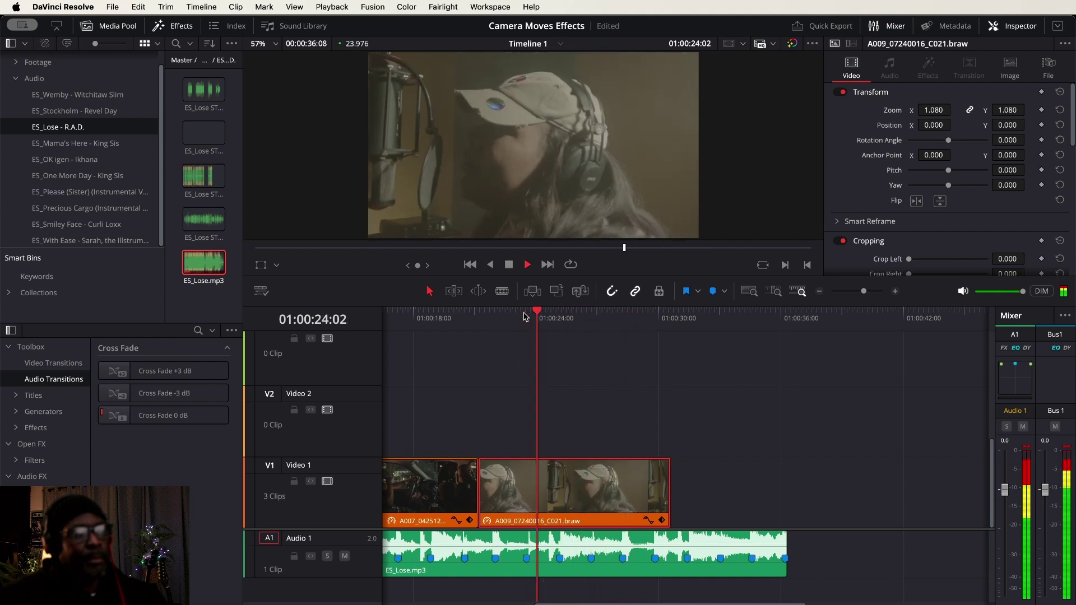
{"action": "key", "text": "space"}
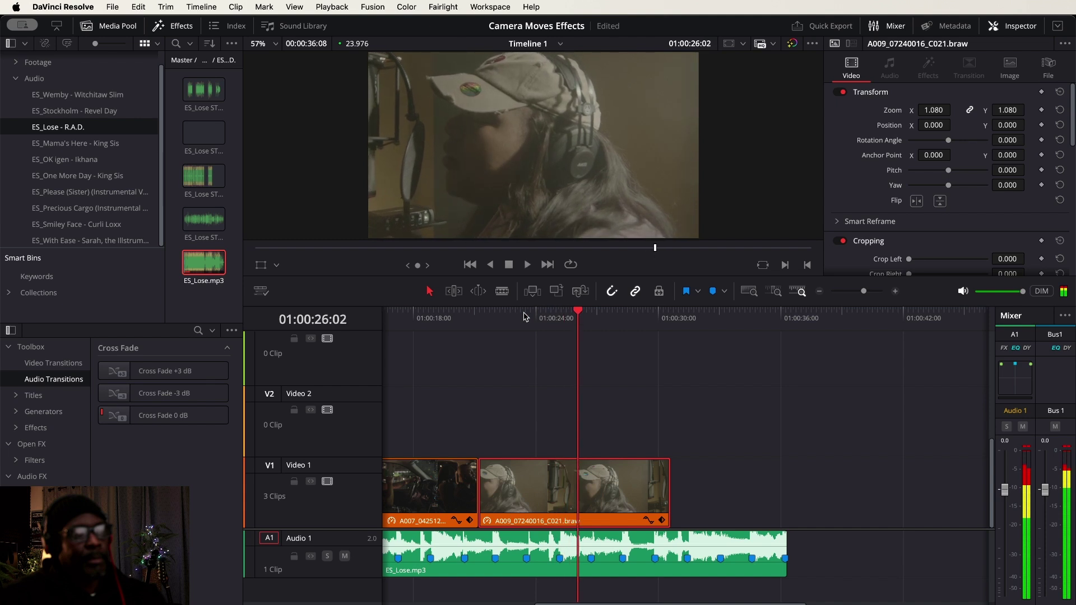
Trim more footage off the third clip's start, check the playback, and extend its end to 01:00:28:06
{"action": "left_click_drag", "start_coordinate": [484, 473], "coordinate": [519, 474]}
{"action": "left_click", "coordinate": [485, 325]}
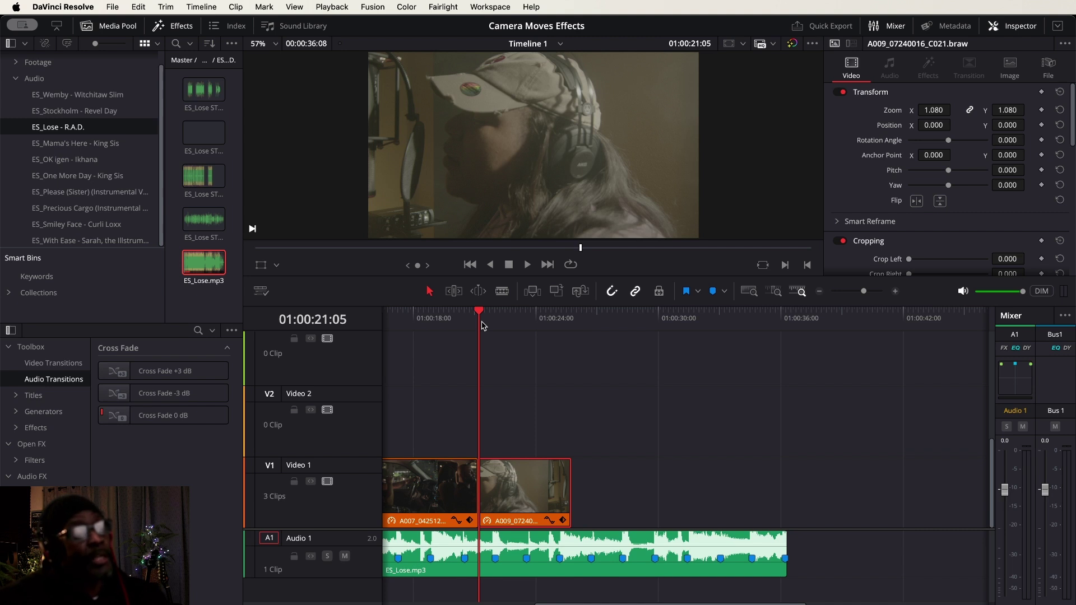
{"action": "key", "text": "space"}
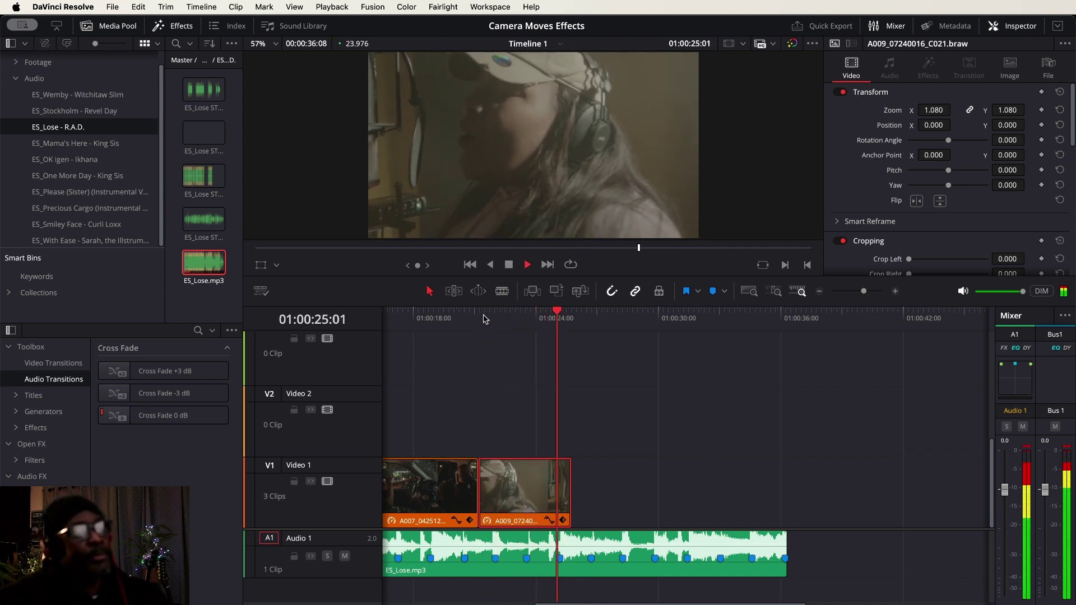
{"action": "key", "text": "space"}
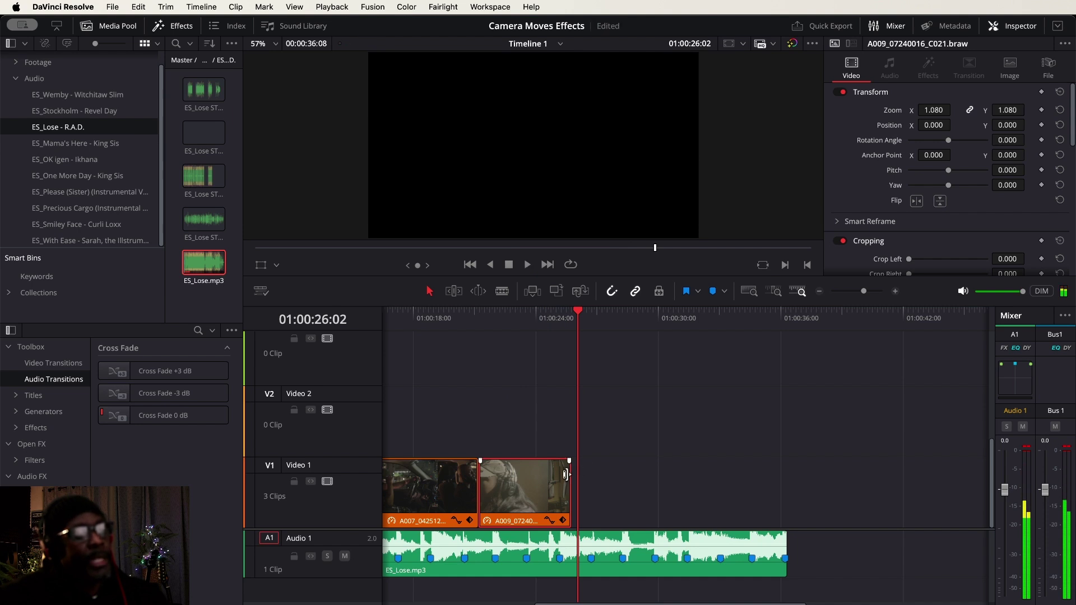
{"action": "left_click_drag", "start_coordinate": [566, 474], "coordinate": [619, 474]}
Play the third clip from 01:00:21:15 and stop at 01:00:27:19 to review the new length
{"action": "left_click", "coordinate": [487, 319]}
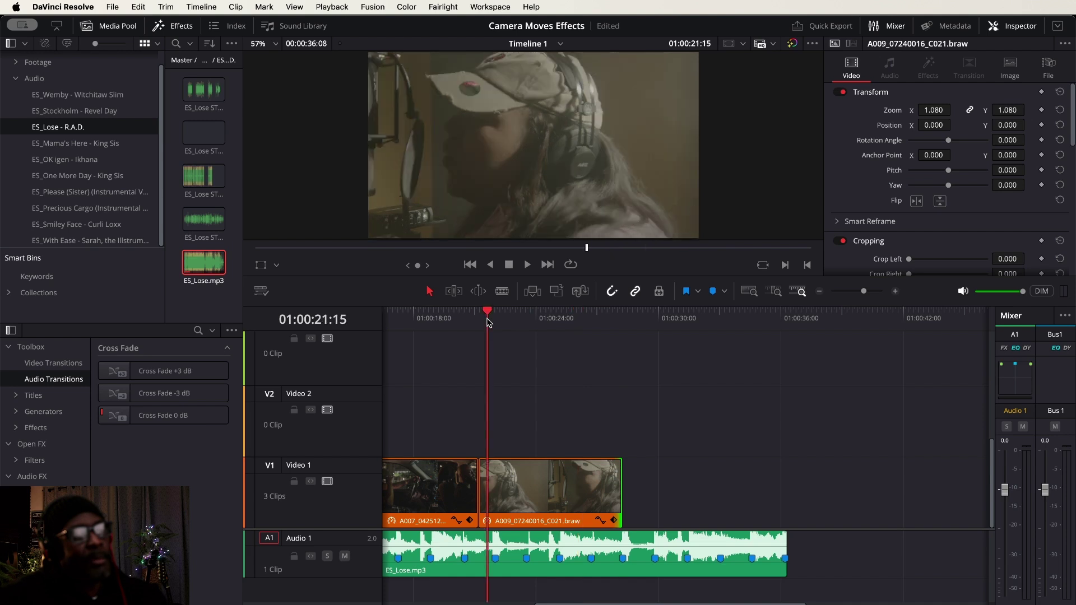
{"action": "key", "text": "space"}
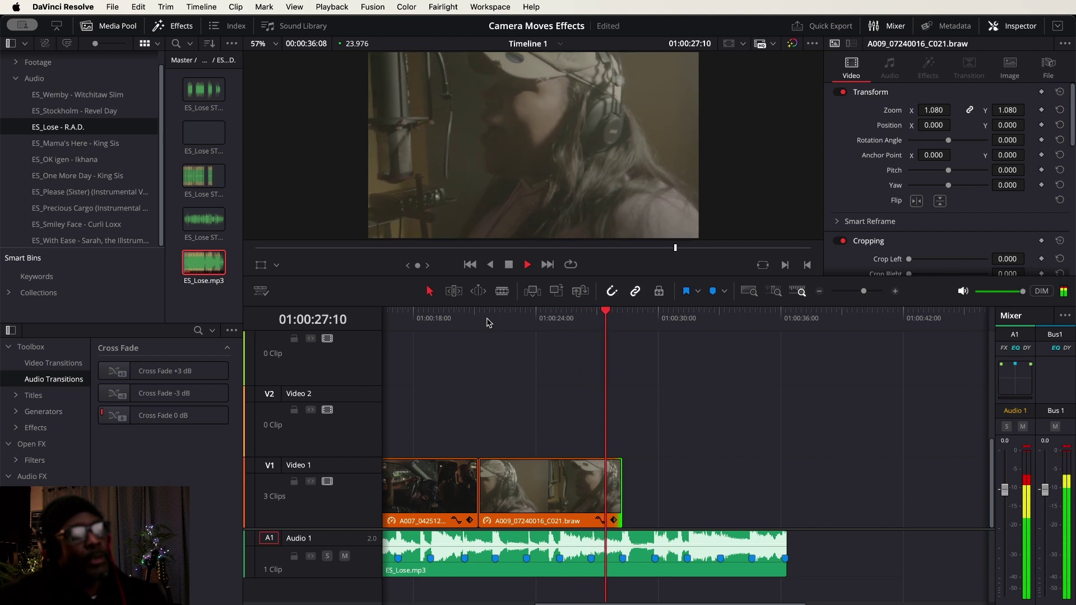
{"action": "key", "text": "space"}
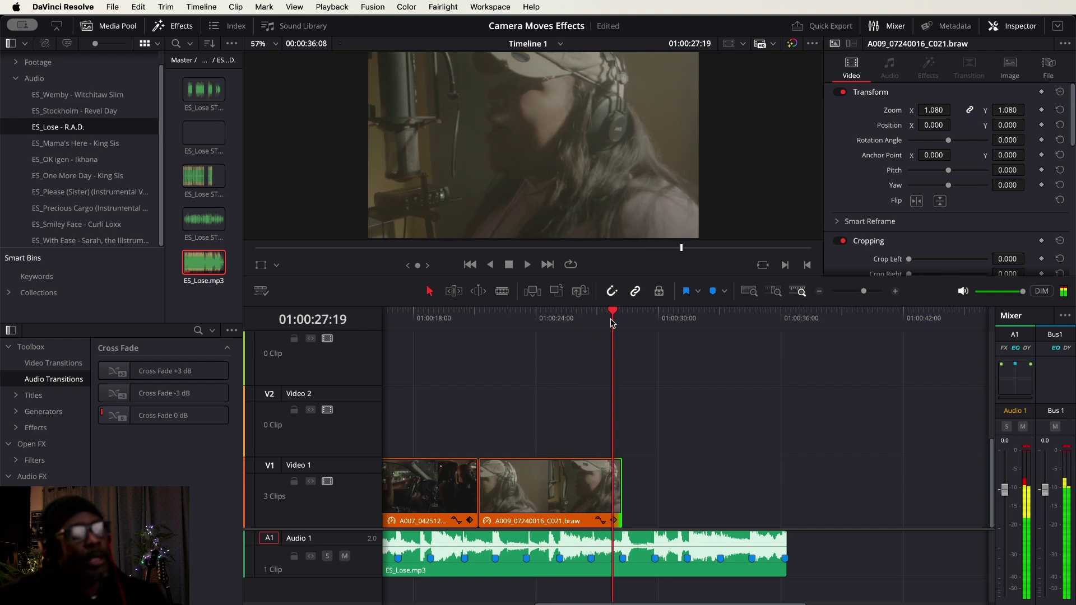
Keyframe all Transform parameters on the third clip's first frame at 01:00:21:05, with zoom 1.310 and Position X -87, saving the project along the way
{"action": "left_click", "coordinate": [479, 319]}
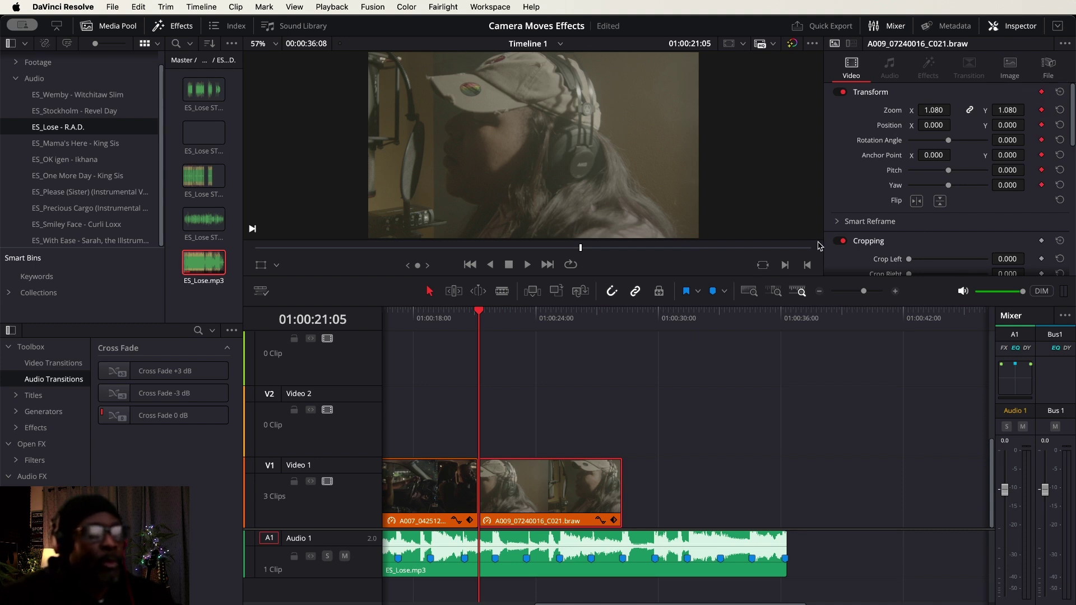
{"action": "key", "text": "super+s"}
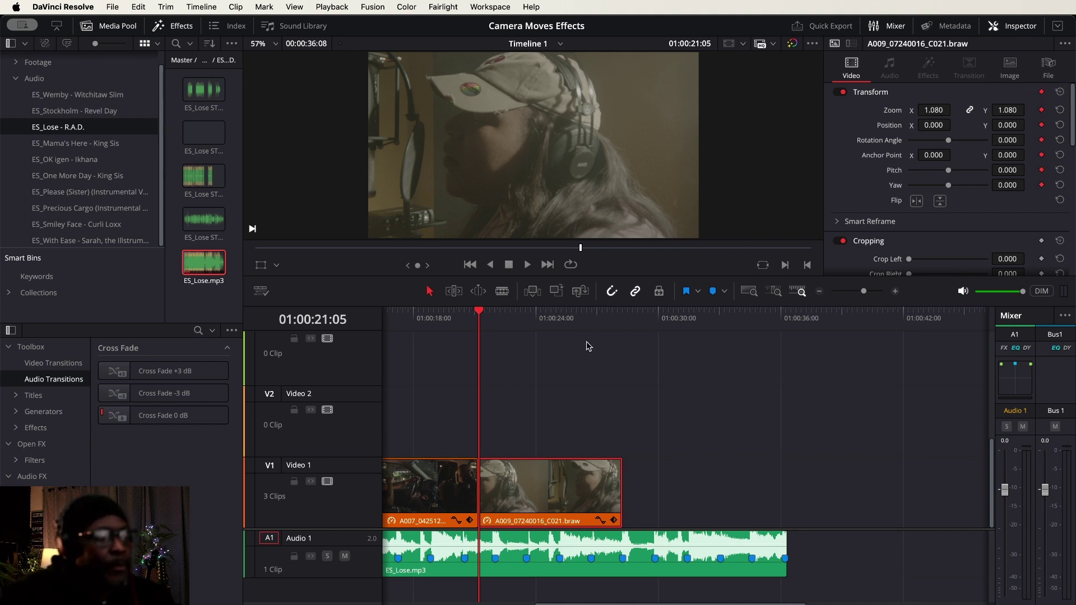
{"action": "left_click", "coordinate": [622, 315]}
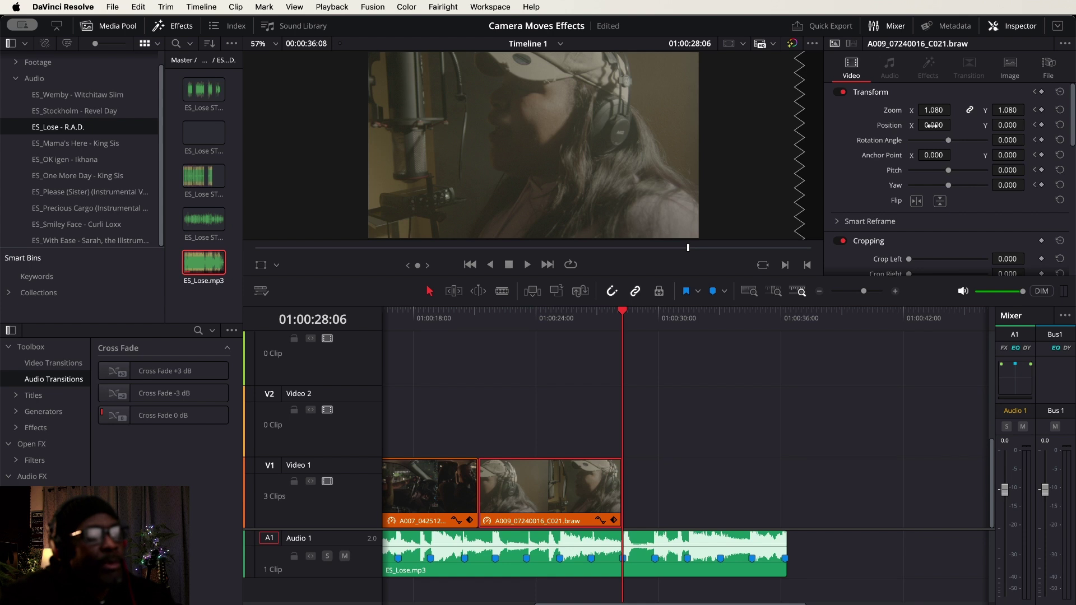
{"action": "left_click", "coordinate": [479, 317]}
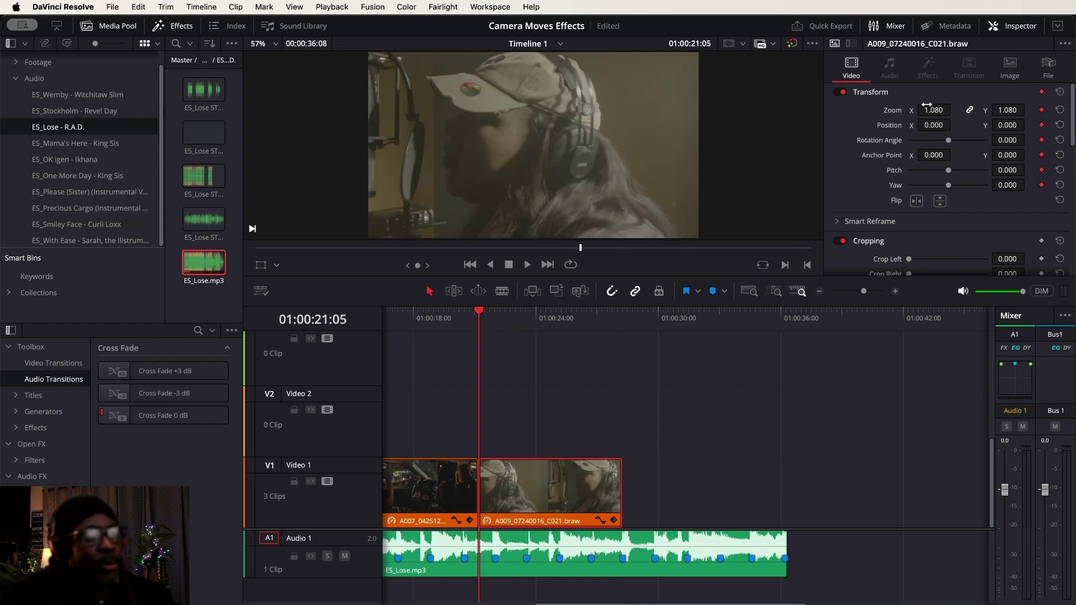
{"action": "left_click_drag", "start_coordinate": [934, 110], "coordinate": [956, 108]}
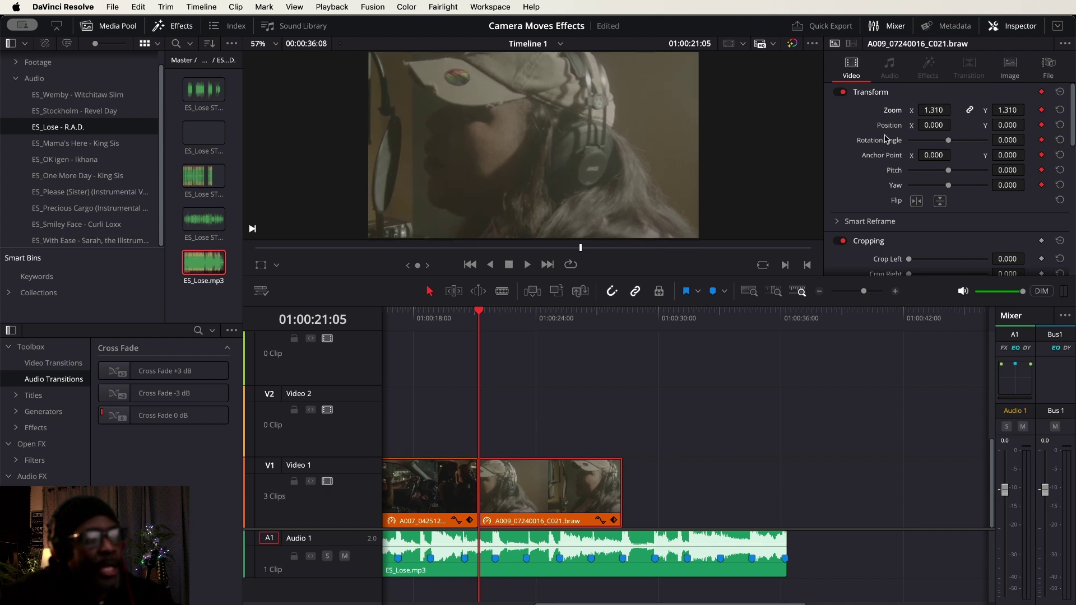
{"action": "left_click_drag", "start_coordinate": [954, 125], "coordinate": [954, 125]}
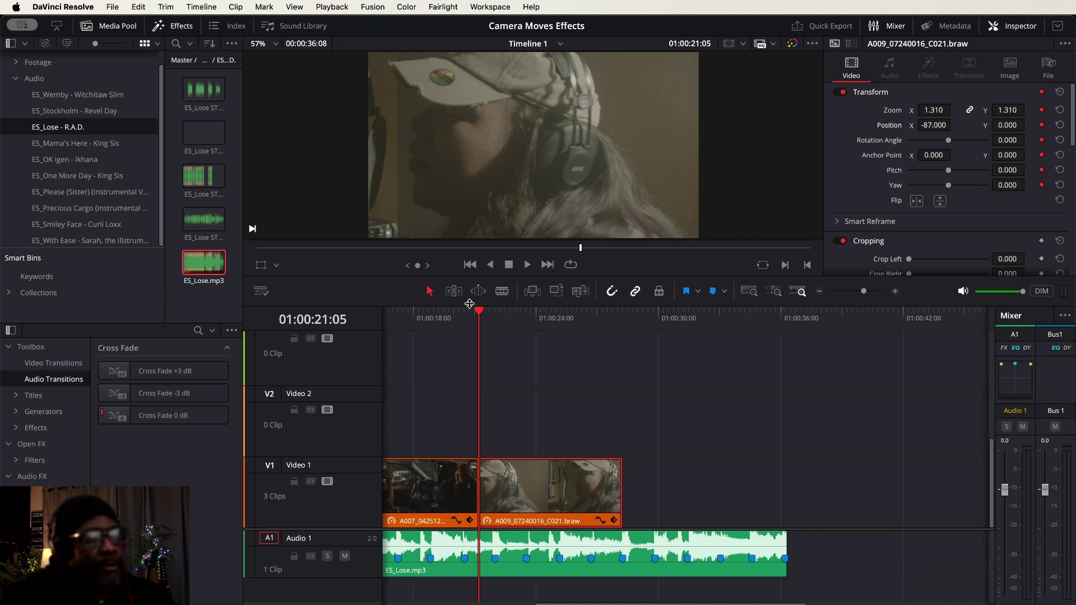
Keyframe Position X at 211 on the third clip's last frame, 01:00:28:06, and play the sideways move from the start
{"action": "left_click_drag", "start_coordinate": [481, 312], "coordinate": [622, 313]}
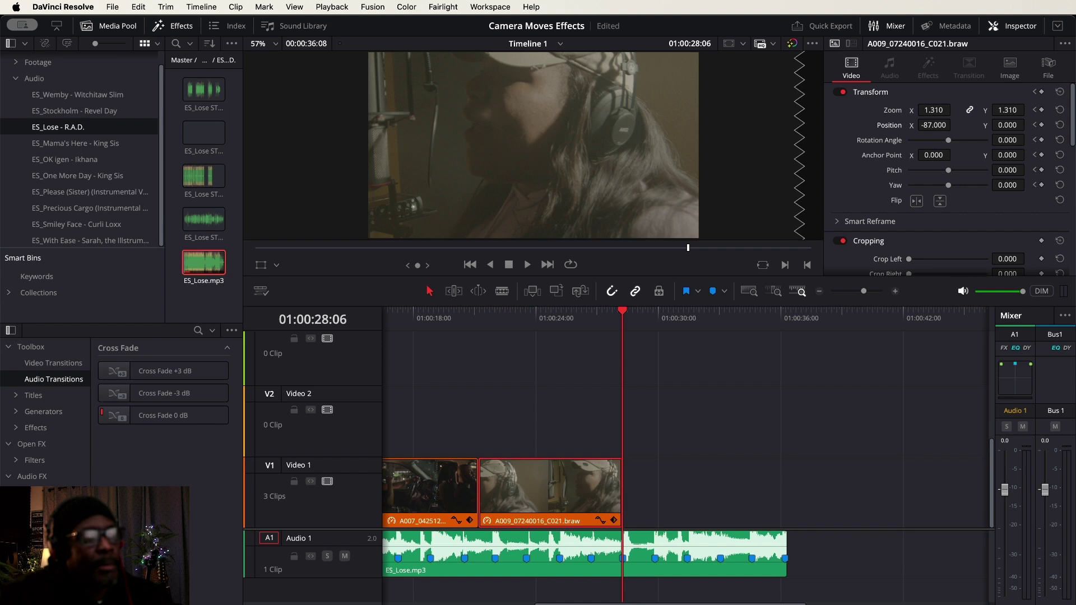
{"action": "left_click_drag", "start_coordinate": [954, 125], "coordinate": [954, 124]}
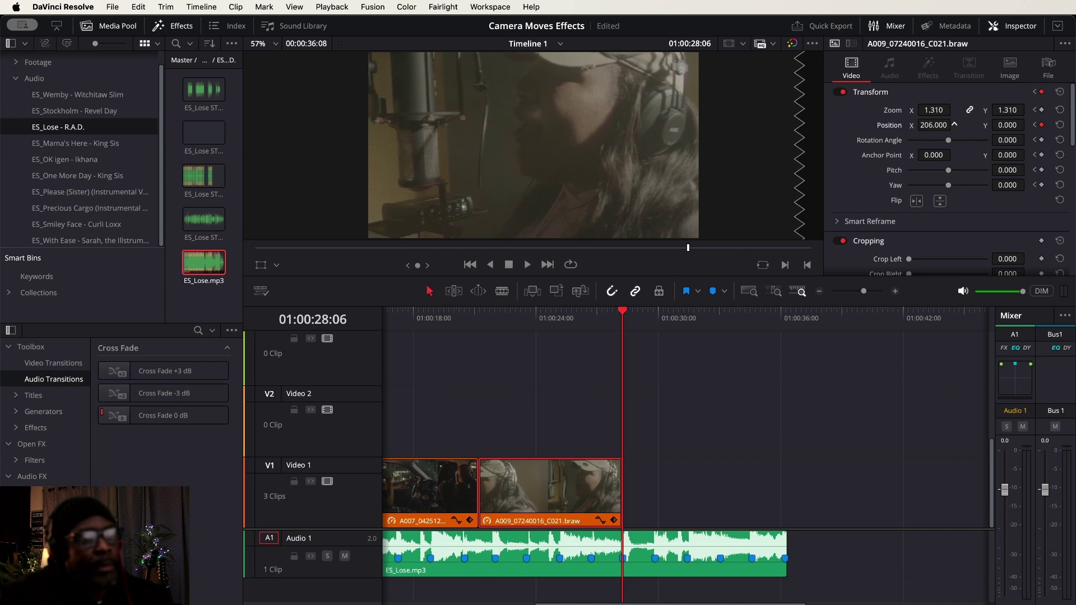
{"action": "left_click", "coordinate": [480, 319]}
{"action": "key", "text": "space"}
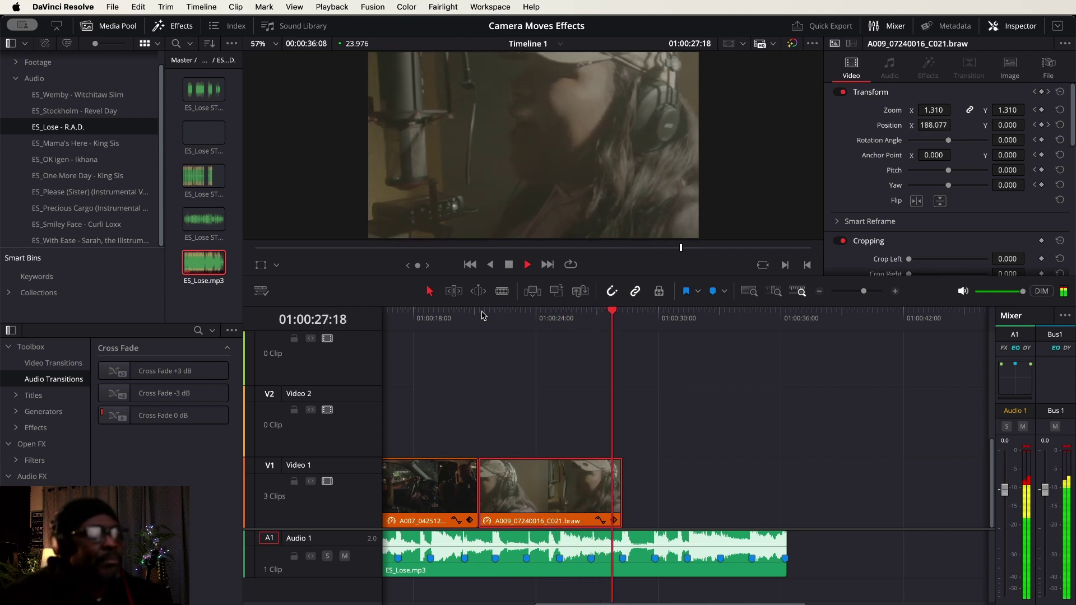
{"action": "key", "text": "space"}
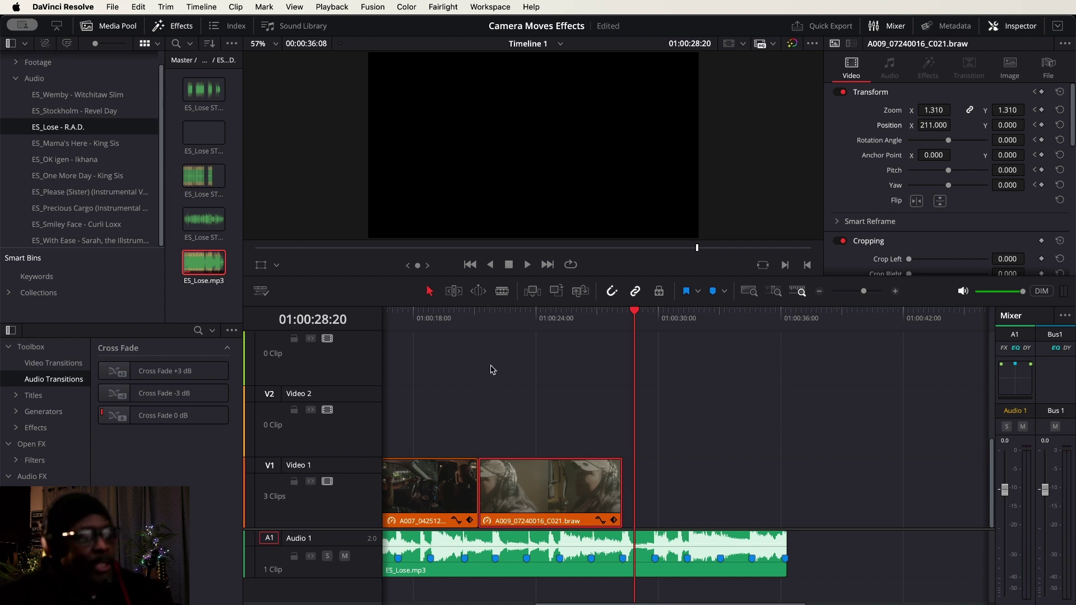
Duplicate the second clip directly after the third and trim the copy's end to the music's end at 01:00:36:08
{"action": "left_click", "coordinate": [455, 481]}
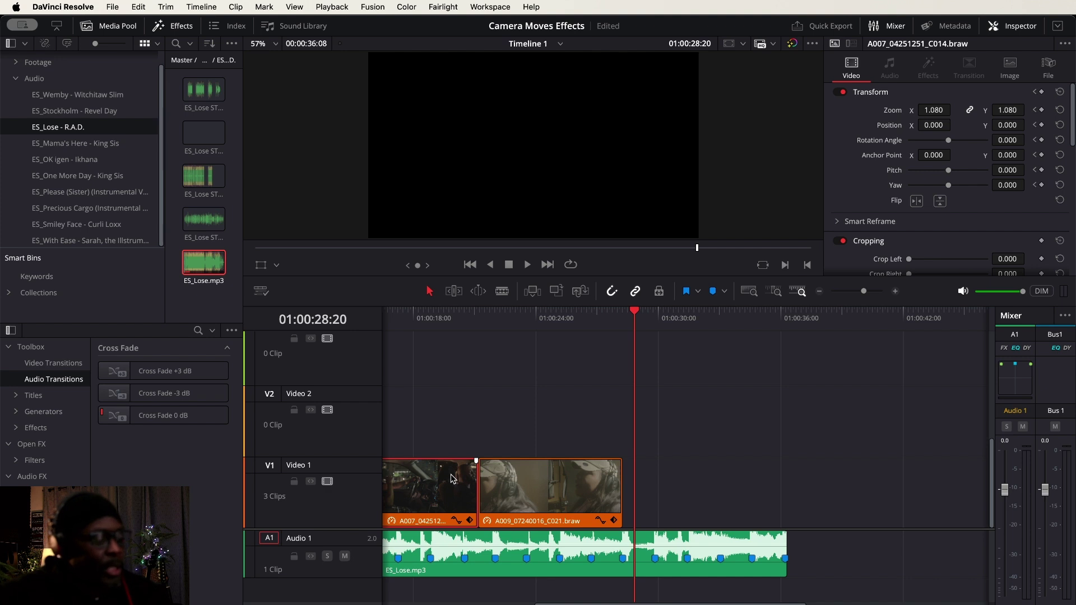
{"action": "left_click_drag", "start_coordinate": [448, 478], "coordinate": [837, 485]}
{"action": "left_click", "coordinate": [784, 319]}
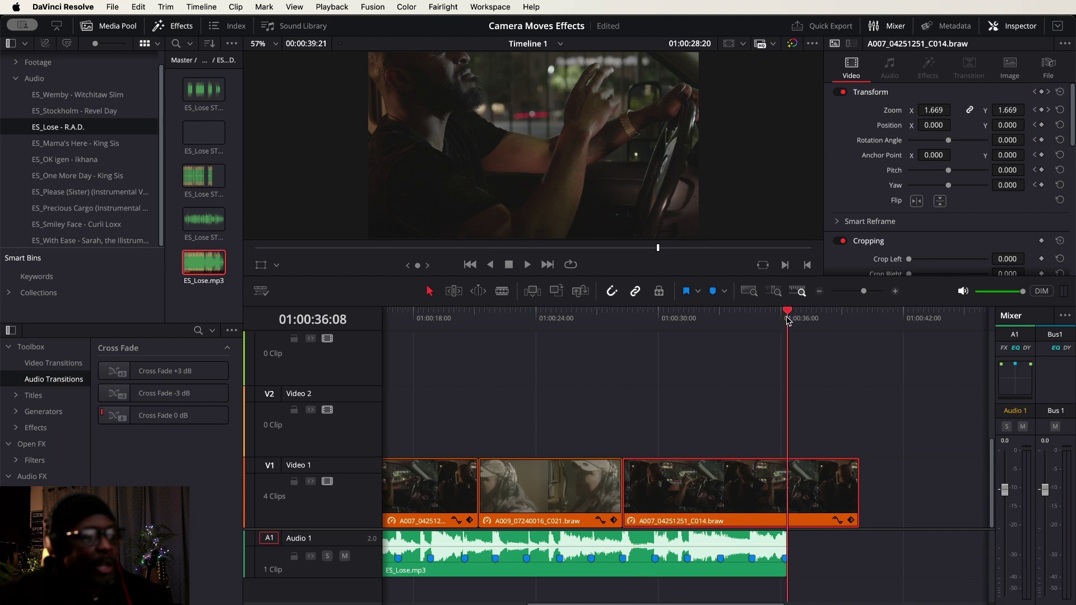
{"action": "key", "text": "shift+bracketright"}
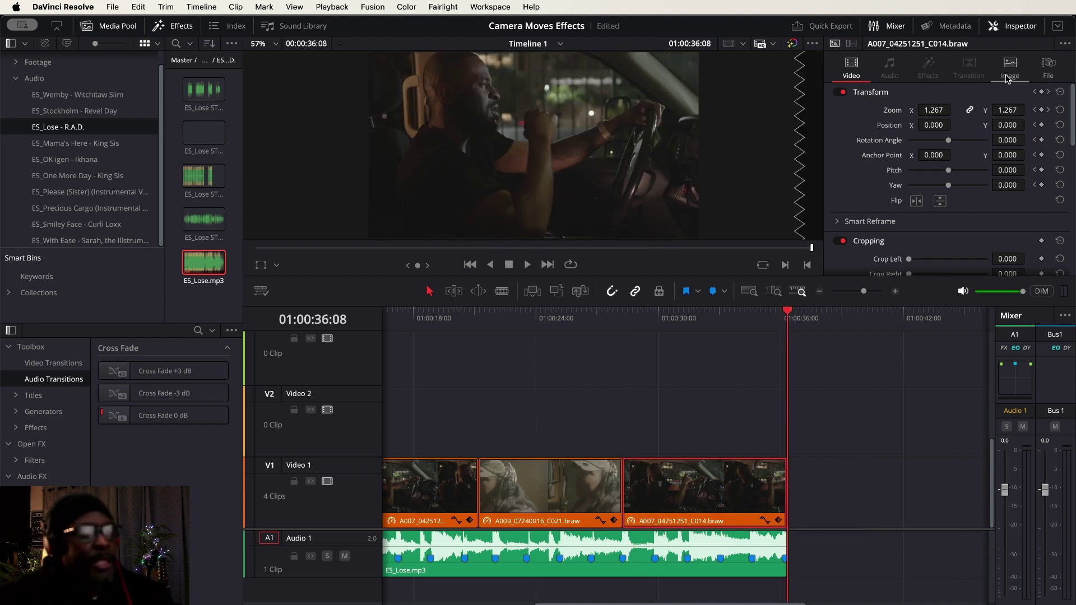
Reset the fourth clip's Transform, set its zoom to 1.080, keyframe all Transform parameters at its start, 01:00:28:06, and save the project
{"action": "left_click", "coordinate": [1059, 92]}
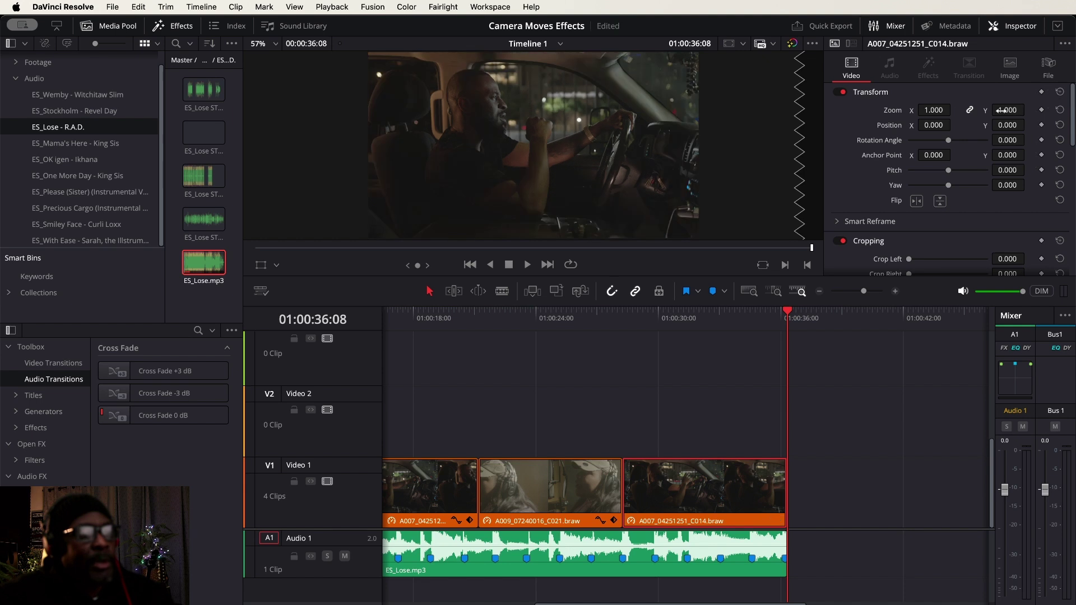
{"action": "left_click", "coordinate": [934, 110]}
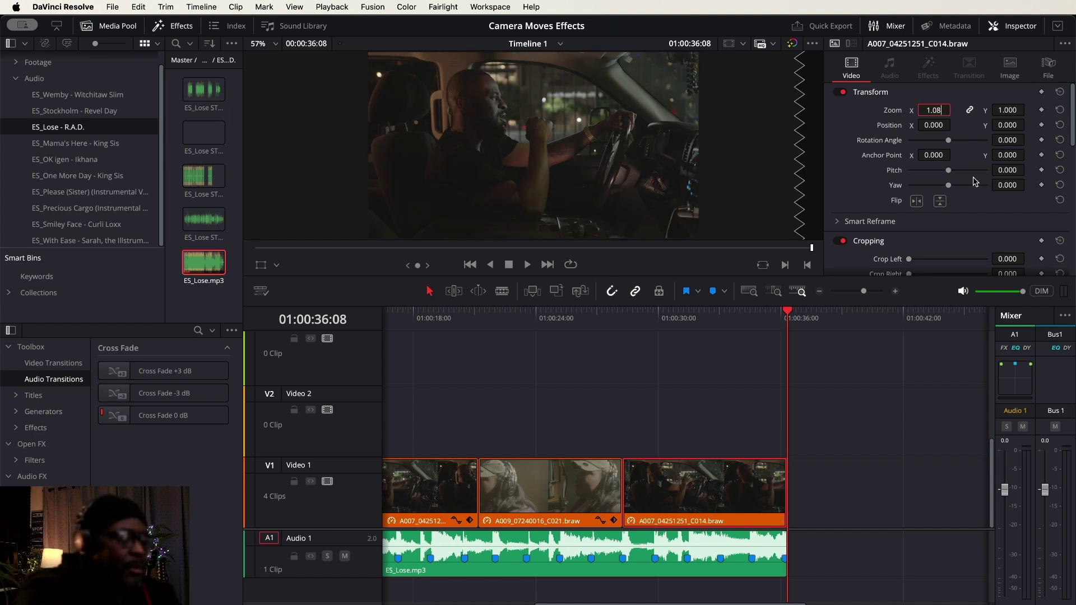
{"action": "key", "text": "Return"}
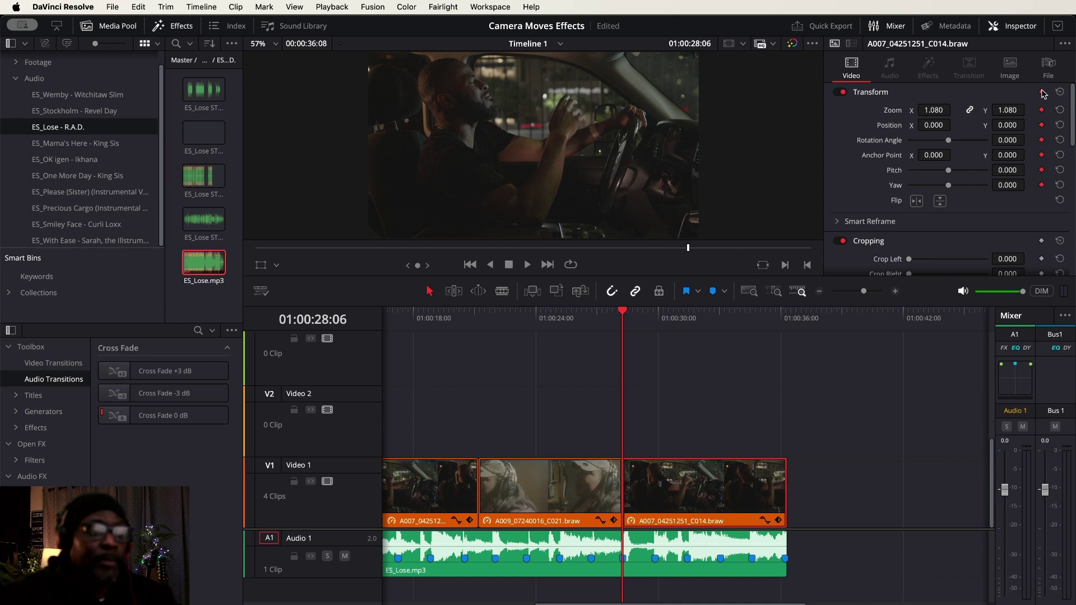
{"action": "key", "text": "super+s"}
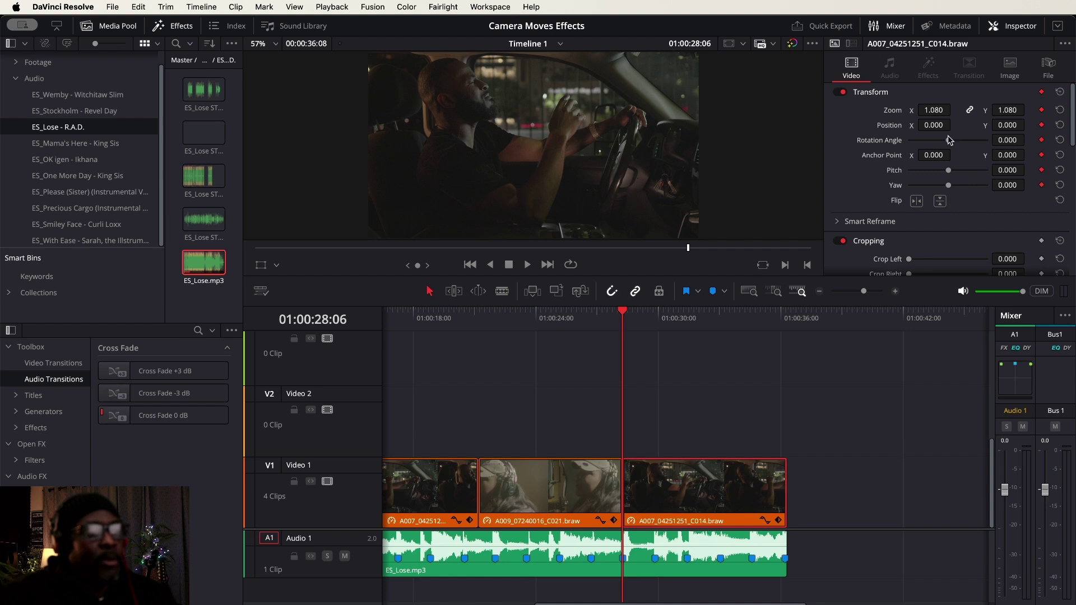
Animate the fourth clip's rotation angle from 13.740 on its first frame, with zoom 1.440, to 0 at 01:00:36:05
{"action": "left_click_drag", "start_coordinate": [949, 142], "coordinate": [949, 142]}
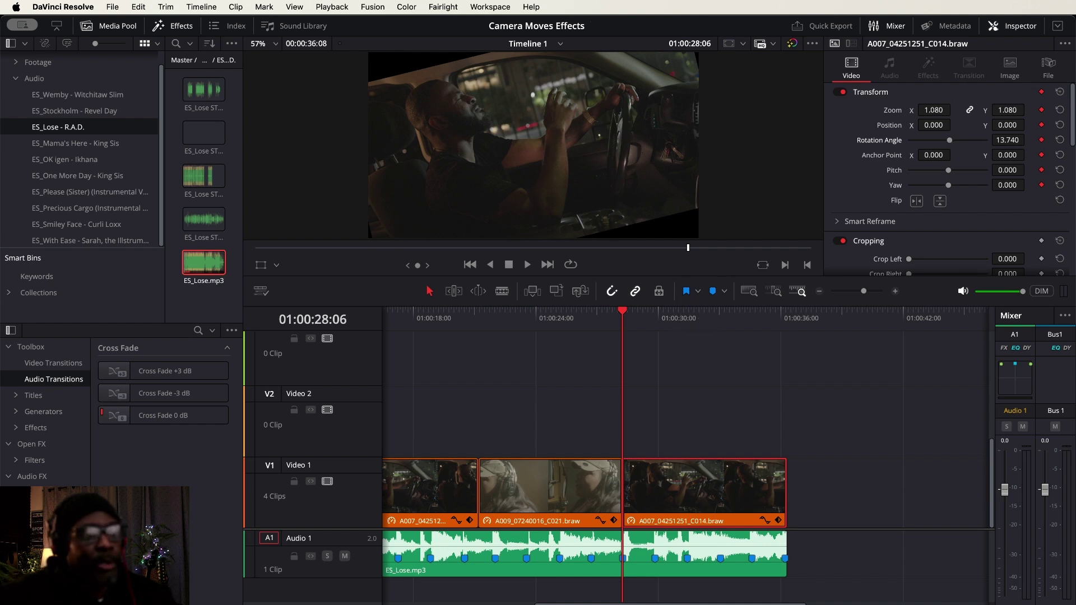
{"action": "left_click_drag", "start_coordinate": [946, 110], "coordinate": [954, 109]}
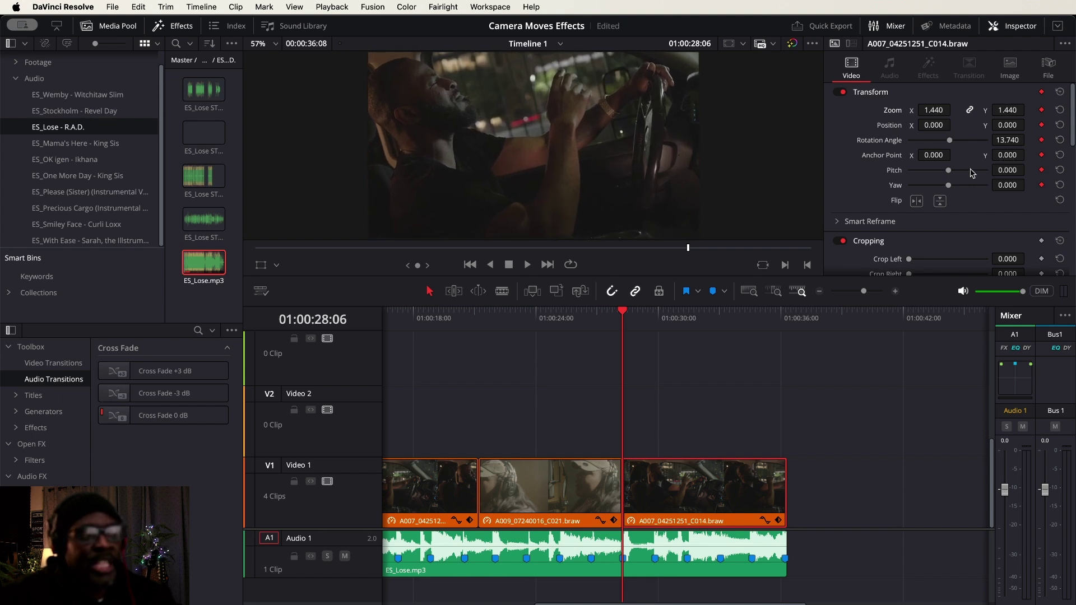
{"action": "left_click", "coordinate": [783, 316]}
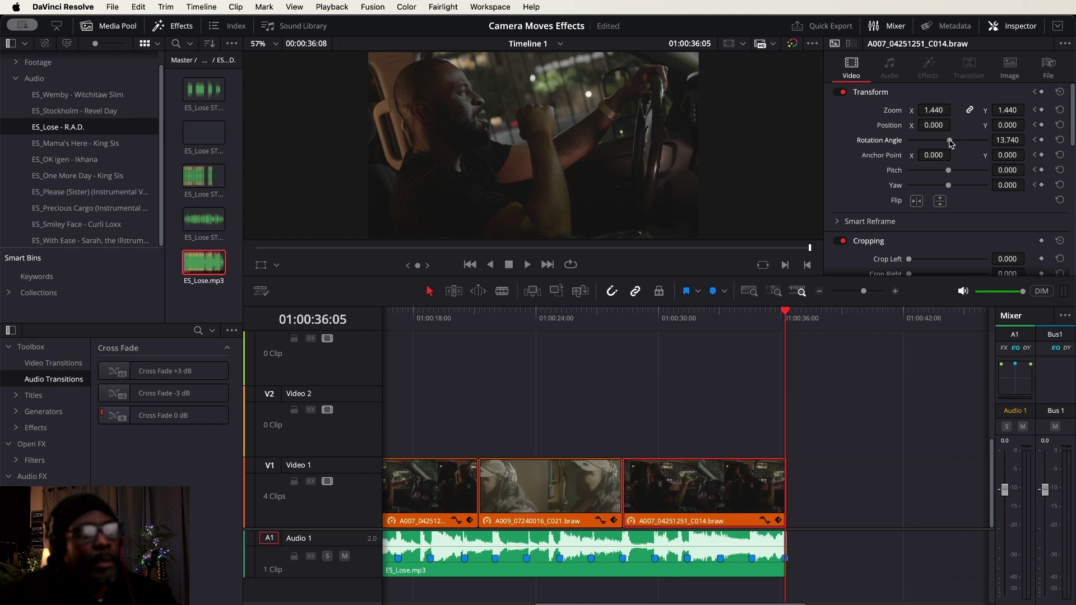
{"action": "left_click_drag", "start_coordinate": [951, 143], "coordinate": [949, 143]}
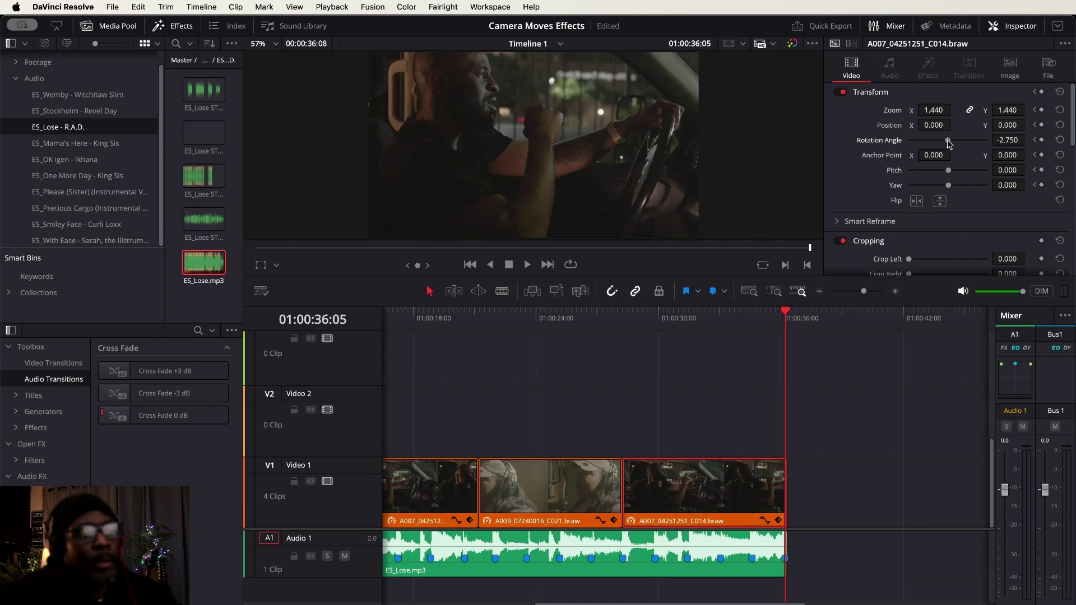
{"action": "double_click", "coordinate": [1008, 140]}
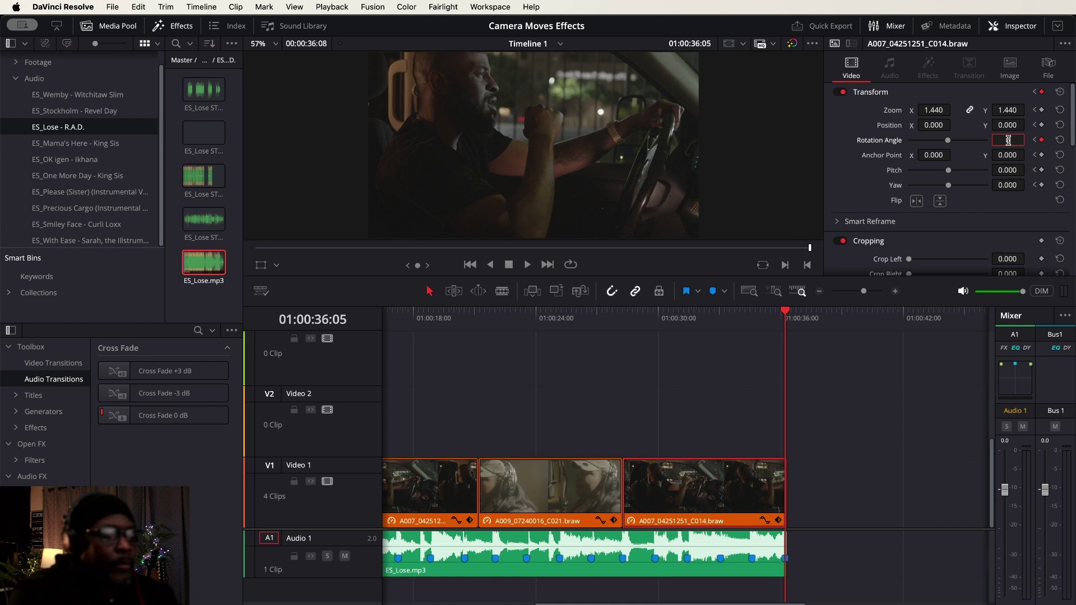
{"action": "type", "text": "0"}
{"action": "key", "text": "Return"}
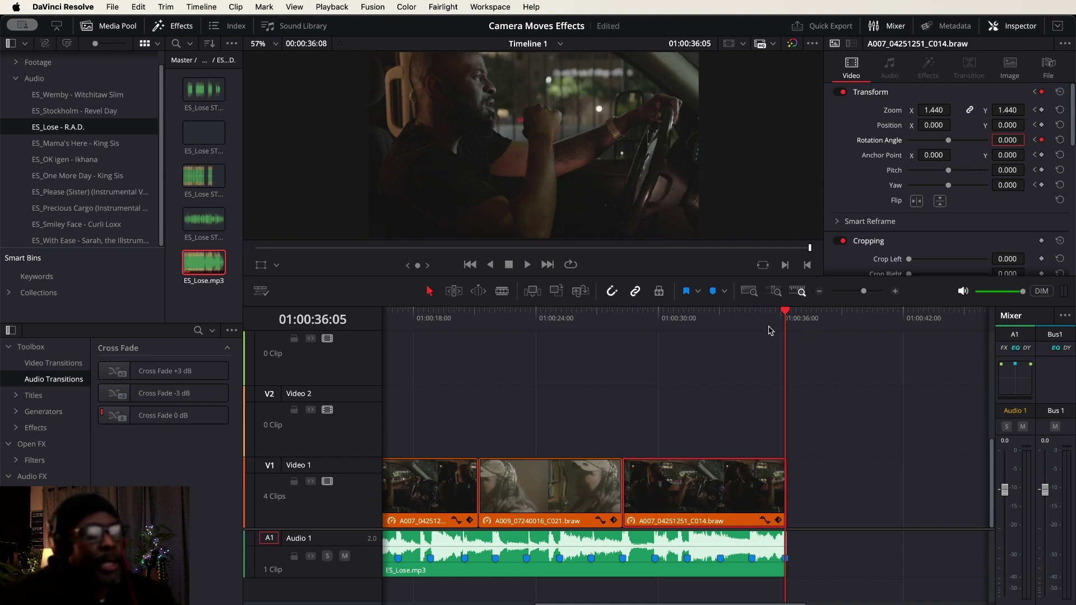
Play the fourth clip from its first frame, 01:00:28:06, to its end to review the rotation move
{"action": "left_click", "coordinate": [646, 317]}
{"action": "mouse_move", "coordinate": [646, 317]}
{"action": "left_mouse_down"}
{"action": "mouse_move", "coordinate": [663, 317]}
{"action": "mouse_move", "coordinate": [627, 321]}
{"action": "left_mouse_up"}
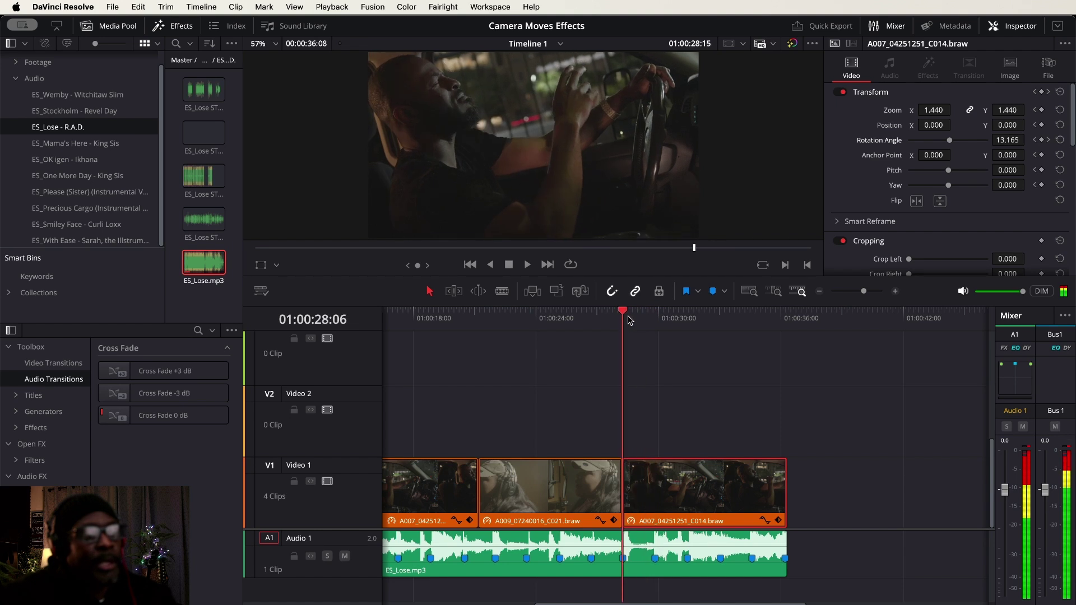
{"action": "key", "text": "space"}
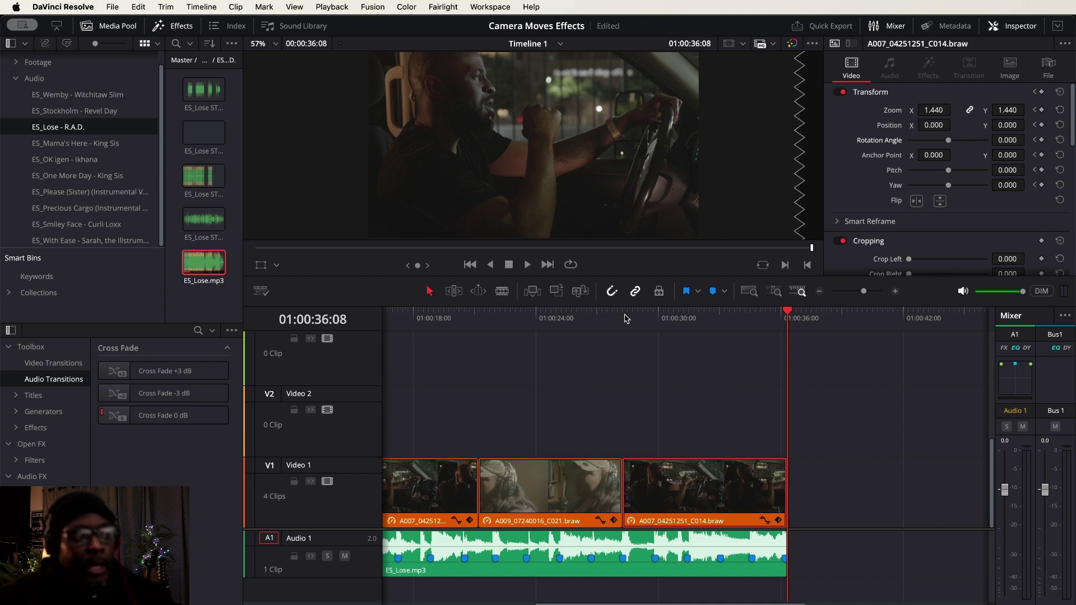
Fit the whole timeline in view and play the edit from 01:00:00:00 to review all four camera moves
{"action": "key", "text": "shift+z"}
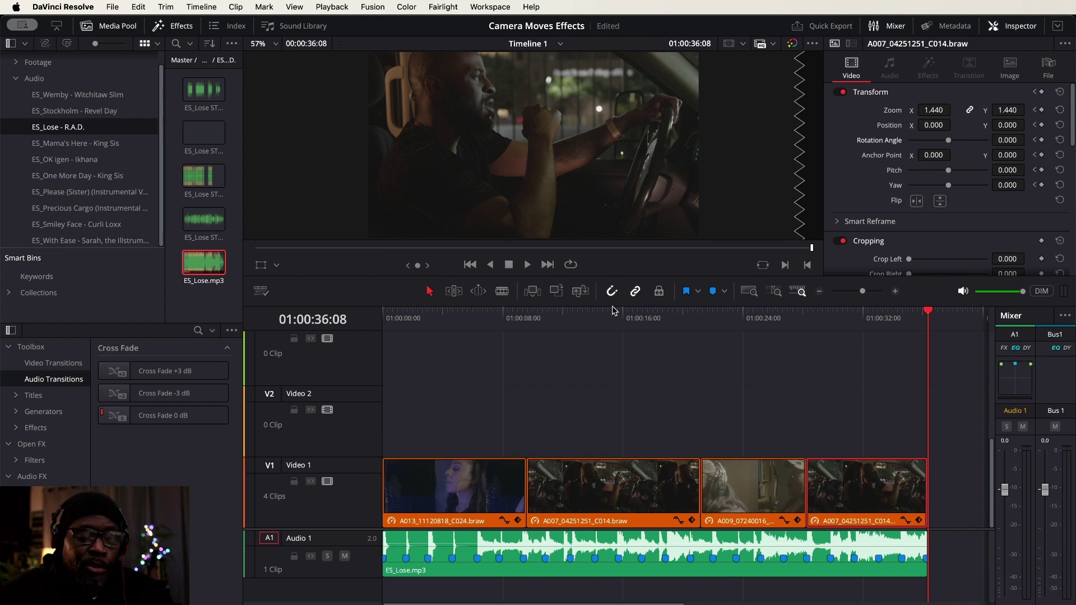
{"action": "left_click", "coordinate": [782, 371]}
{"action": "key", "text": "Home"}
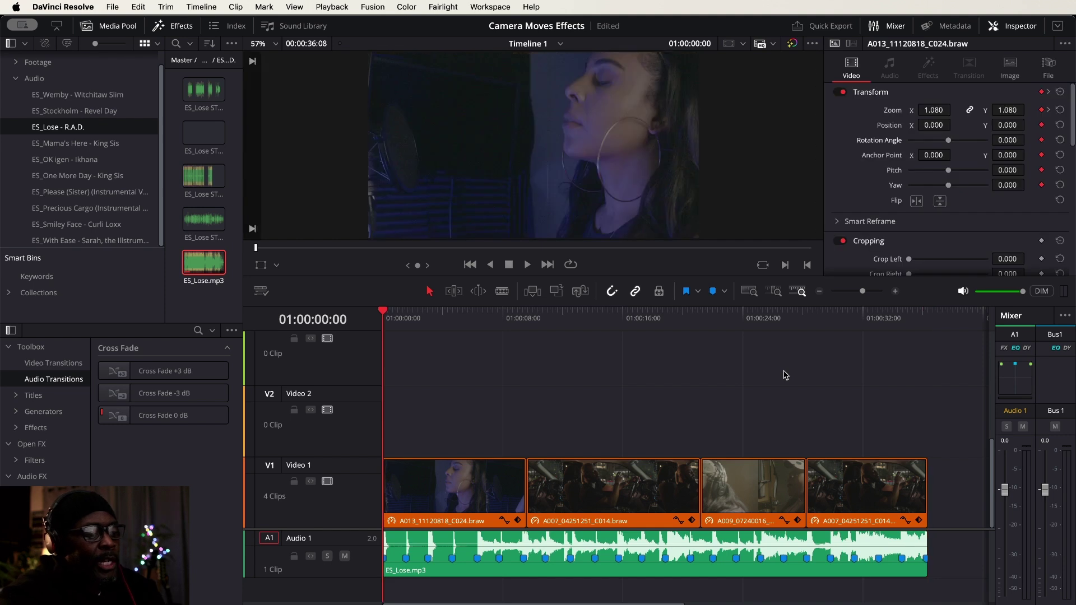
{"action": "key", "text": "space"}
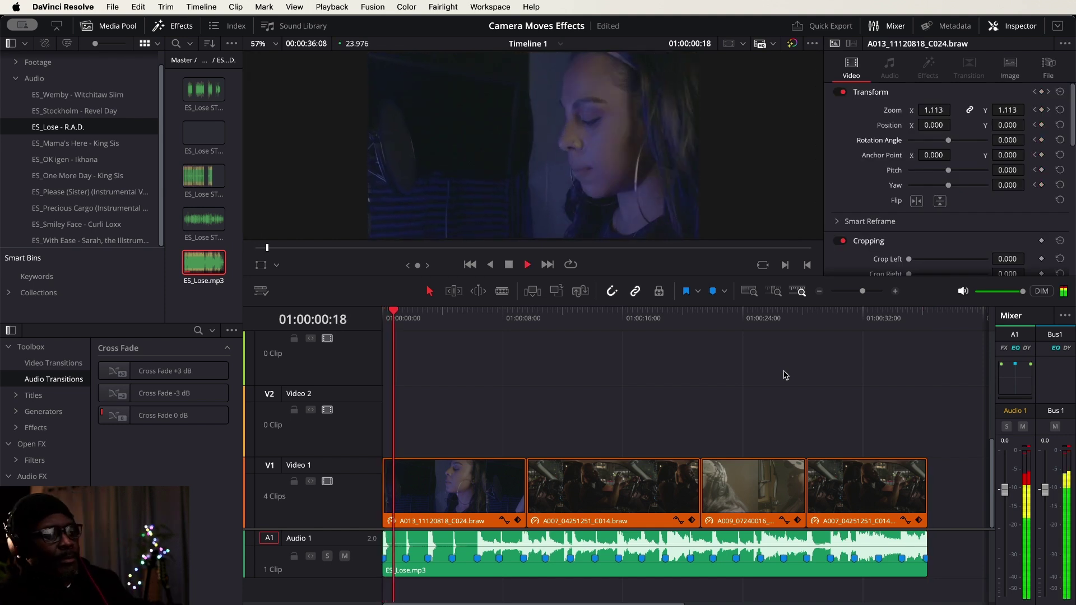